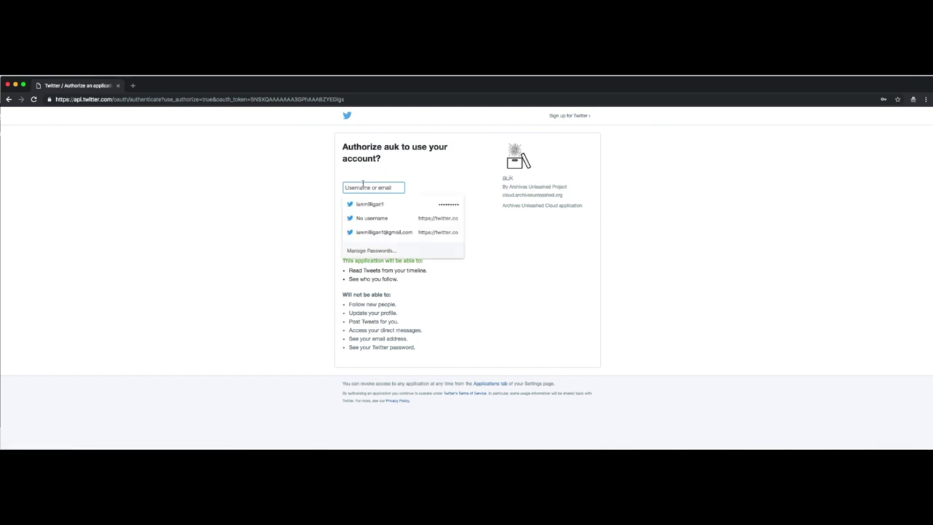
Sign in to Twitter with the account's username and password to authorize auk
{"action": "left_click", "coordinate": [333, 187]}
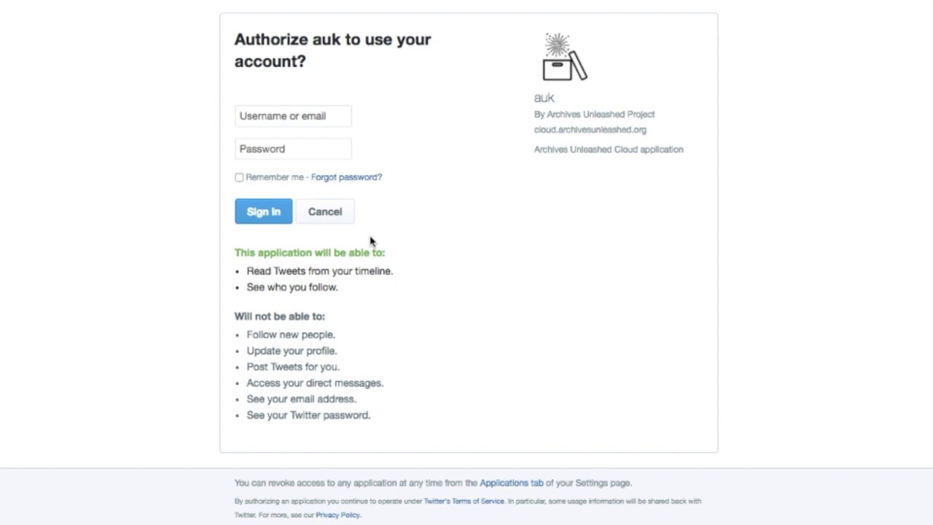
{"action": "left_click", "coordinate": [305, 115]}
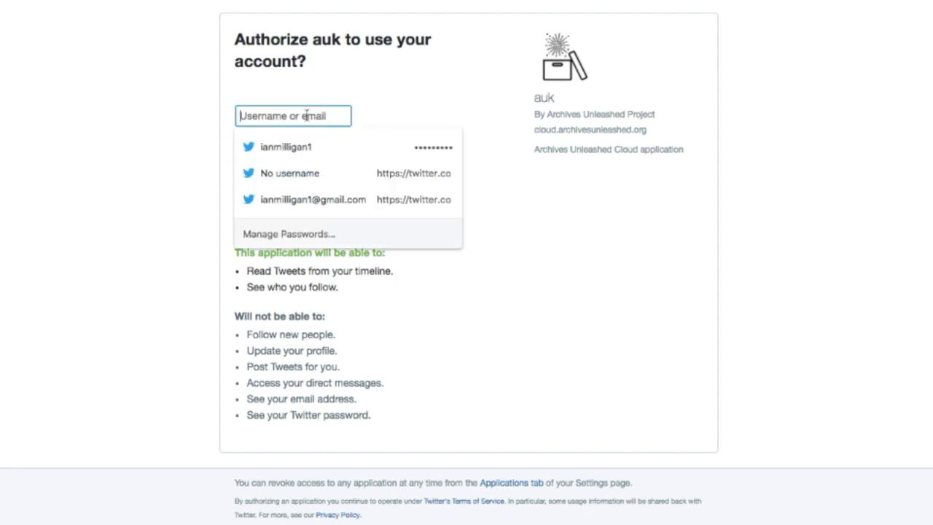
{"action": "type", "text": "waterloohistory"}
{"action": "key", "text": "Tab"}
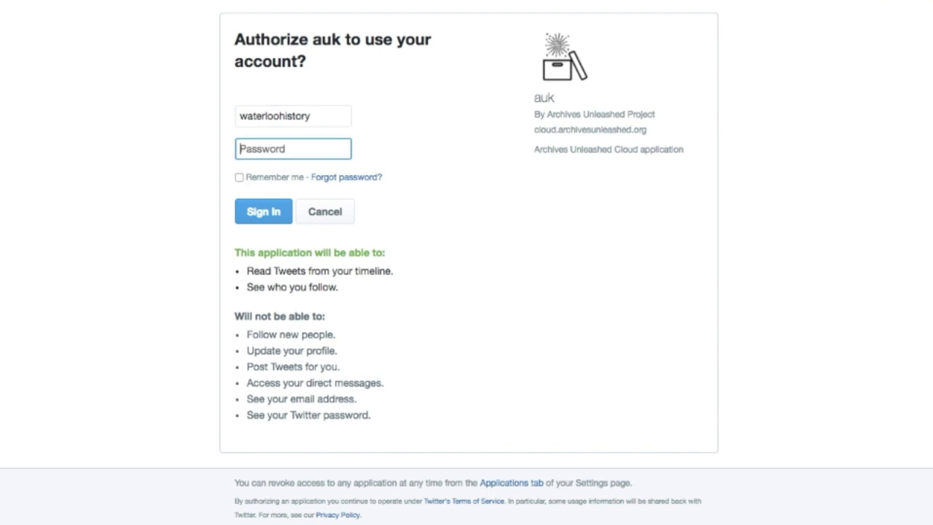
{"action": "type", "text": "*********"}
{"action": "key", "text": "Return"}
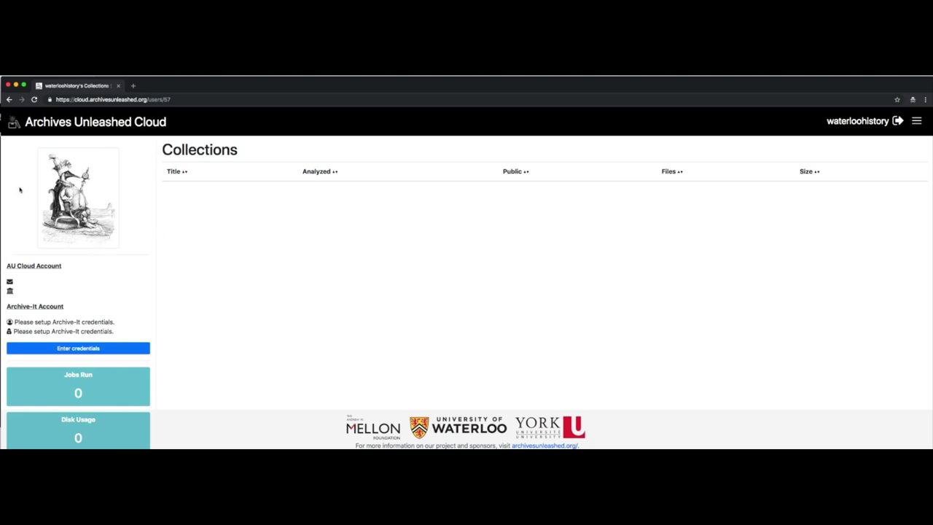
Open the account details form and enter the user's e-mail address and full name
{"action": "mouse_move", "coordinate": [13, 155]}
{"action": "left_mouse_down"}
{"action": "mouse_move", "coordinate": [149, 153]}
{"action": "mouse_move", "coordinate": [15, 252]}
{"action": "mouse_move", "coordinate": [16, 155]}
{"action": "left_mouse_up"}
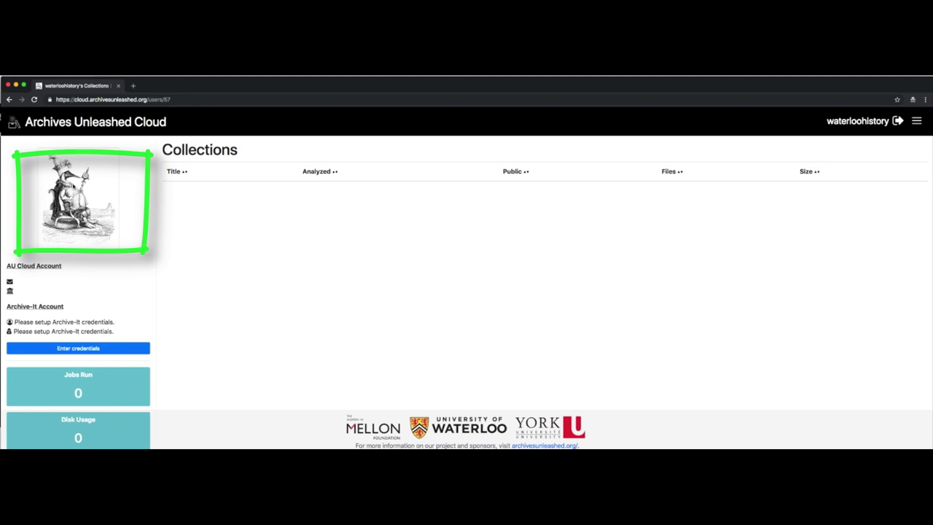
{"action": "mouse_move", "coordinate": [479, 204]}
{"action": "left_mouse_down"}
{"action": "mouse_move", "coordinate": [552, 209]}
{"action": "mouse_move", "coordinate": [442, 233]}
{"action": "mouse_move", "coordinate": [514, 207]}
{"action": "left_mouse_up"}
{"action": "left_click_drag", "start_coordinate": [429, 359], "coordinate": [591, 232]}
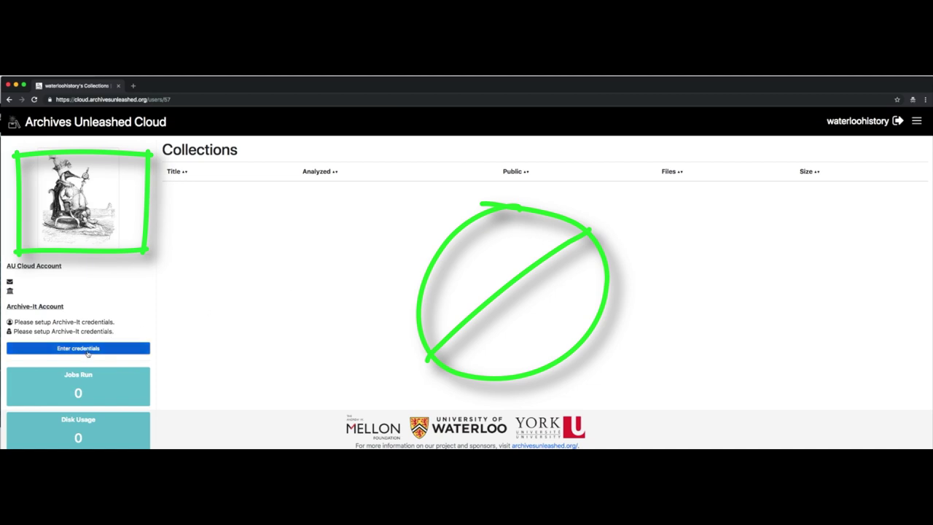
{"action": "left_click", "coordinate": [88, 353]}
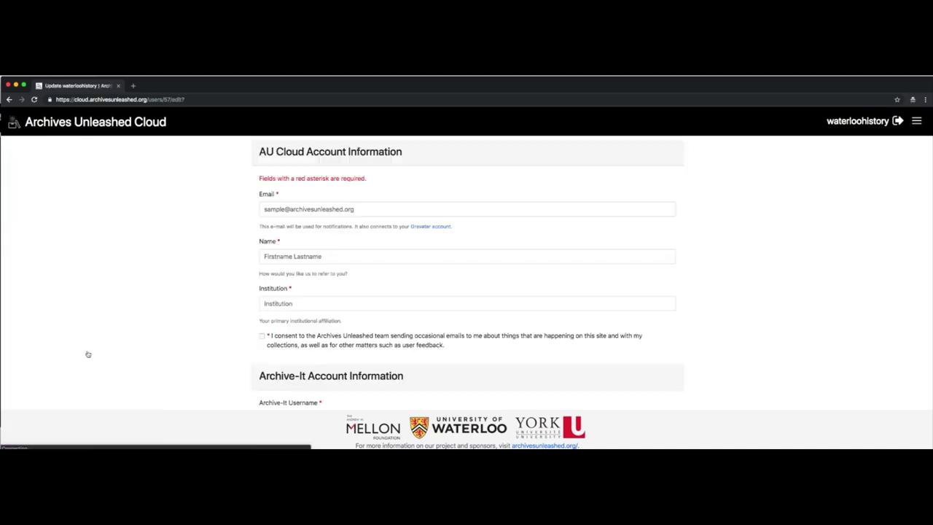
{"action": "left_click", "coordinate": [301, 208]}
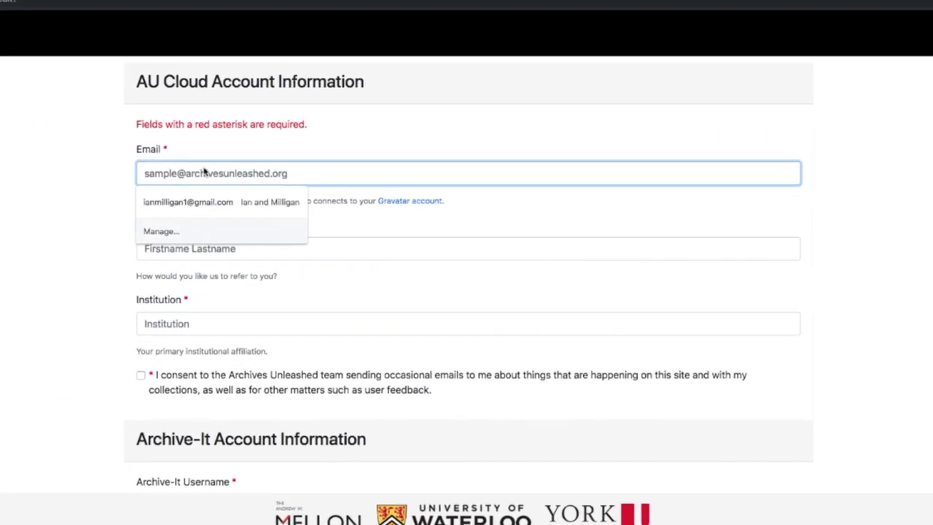
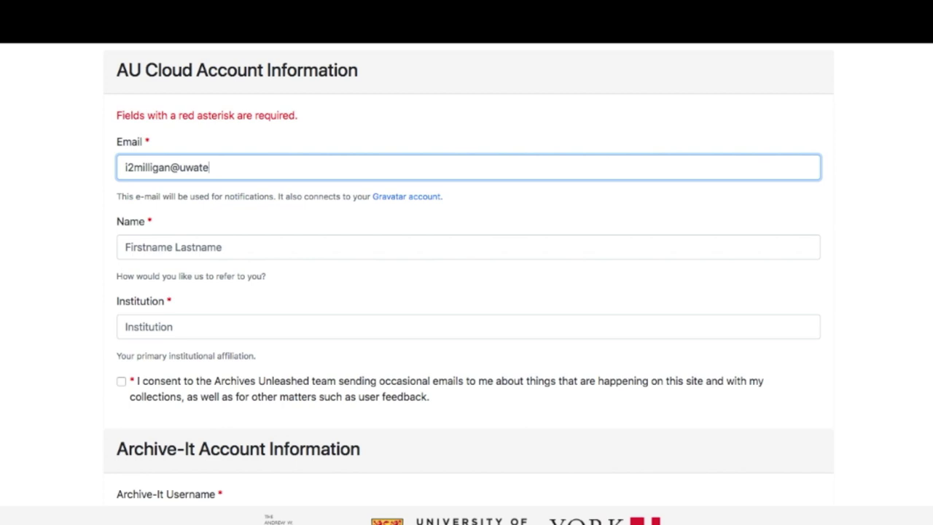
{"action": "key", "text": "Tab"}
{"action": "key", "text": "Tab"}
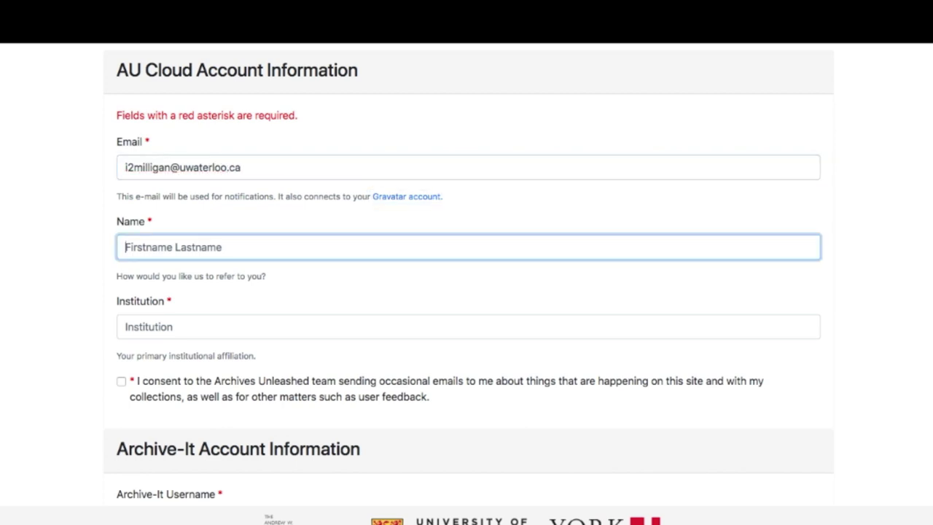
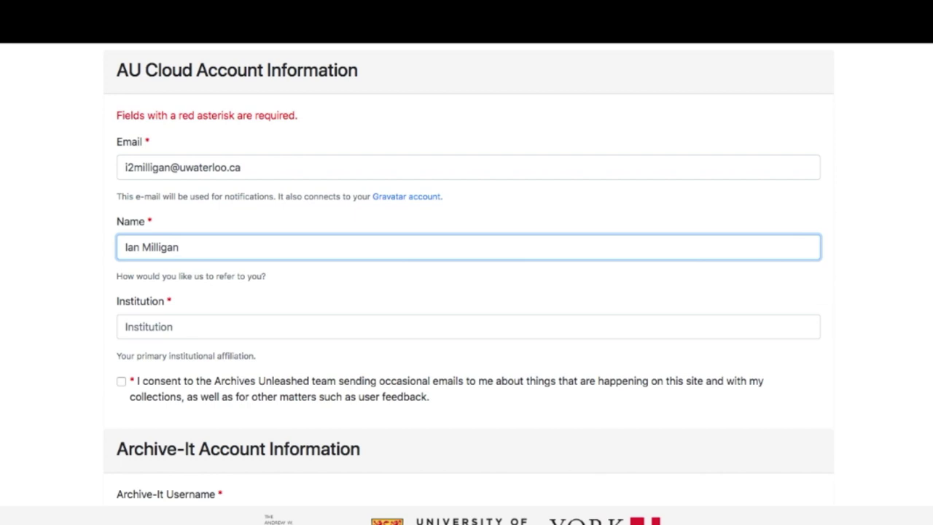
Set the institution to University of Waterloo and consent to occasional project e-mails
{"action": "key", "text": "Tab"}
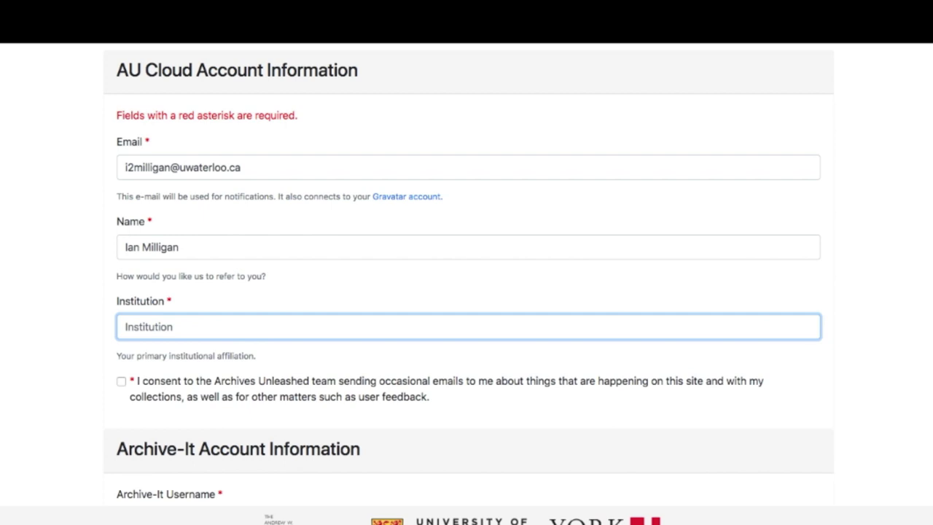
{"action": "type", "text": "Uniersity"}
{"action": "key", "text": "BackSpace"}
{"action": "key", "text": "BackSpace"}
{"action": "key", "text": "BackSpace"}
{"action": "key", "text": "BackSpace"}
{"action": "key", "text": "BackSpace"}
{"action": "key", "text": "BackSpace"}
{"action": "key", "text": "BackSpace"}
{"action": "key", "text": "BackSpace"}
{"action": "type", "text": "niversity of "}
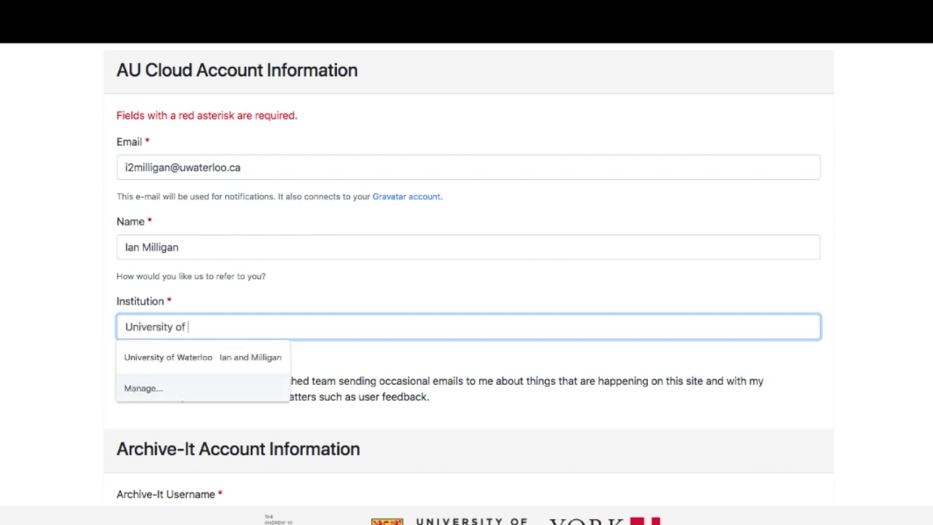
{"action": "type", "text": "Waterloo"}
{"action": "left_click", "coordinate": [10, 206]}
{"action": "scroll", "coordinate": [10, 206], "scroll_direction": "down", "scroll_amount": 3}
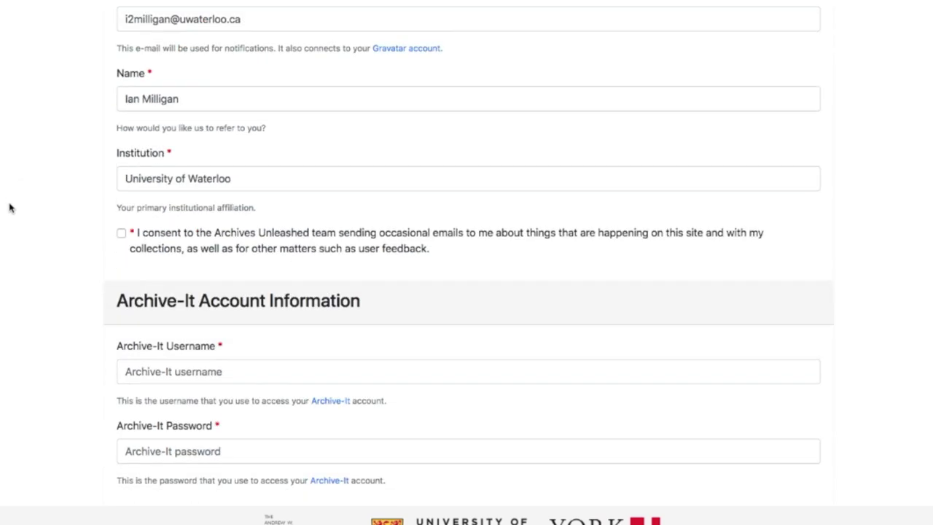
{"action": "left_click", "coordinate": [121, 227]}
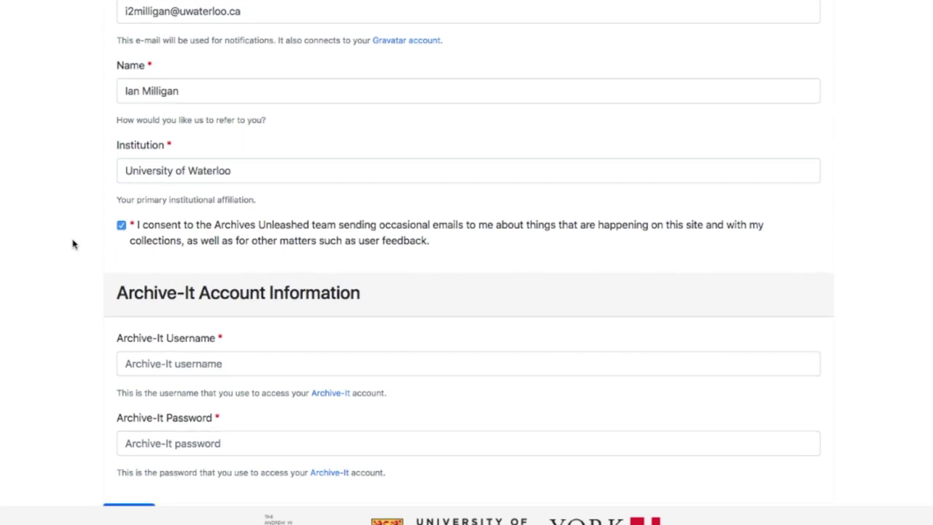
{"action": "scroll", "coordinate": [73, 244], "scroll_direction": "down", "scroll_amount": 1}
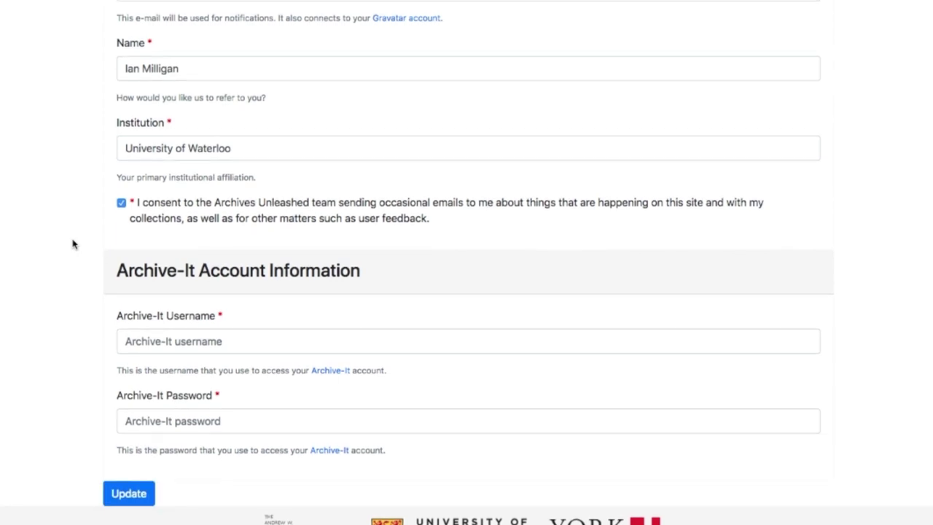
Enter the Archive-It username and pasted password, then update the account to start syncing
{"action": "left_click", "coordinate": [371, 342]}
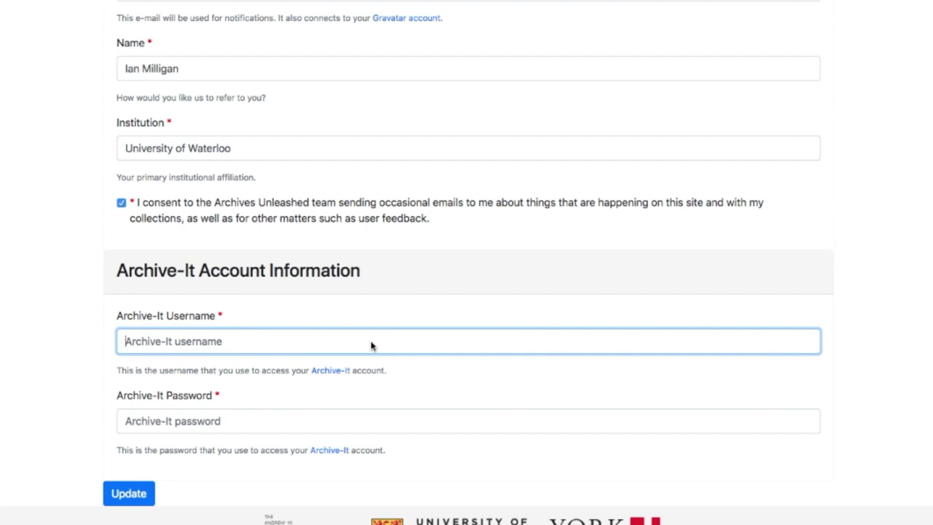
{"action": "type", "text": "ruest"}
{"action": "key", "text": "Tab"}
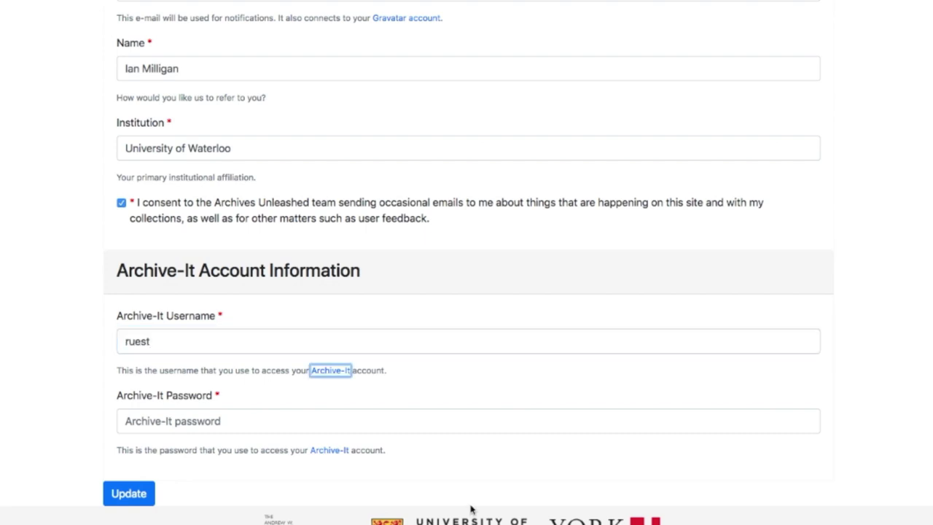
{"action": "left_click", "coordinate": [494, 400]}
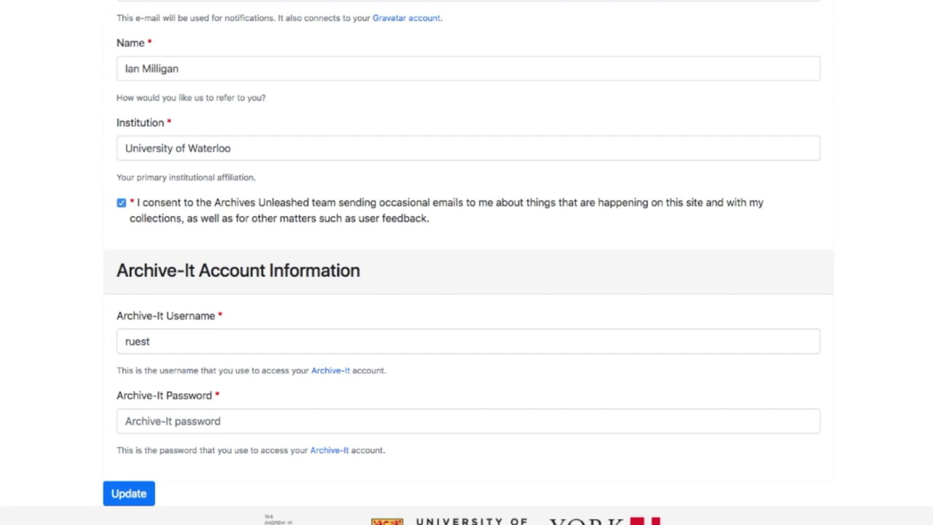
{"action": "left_click", "coordinate": [293, 421]}
{"action": "key", "text": "super+v"}
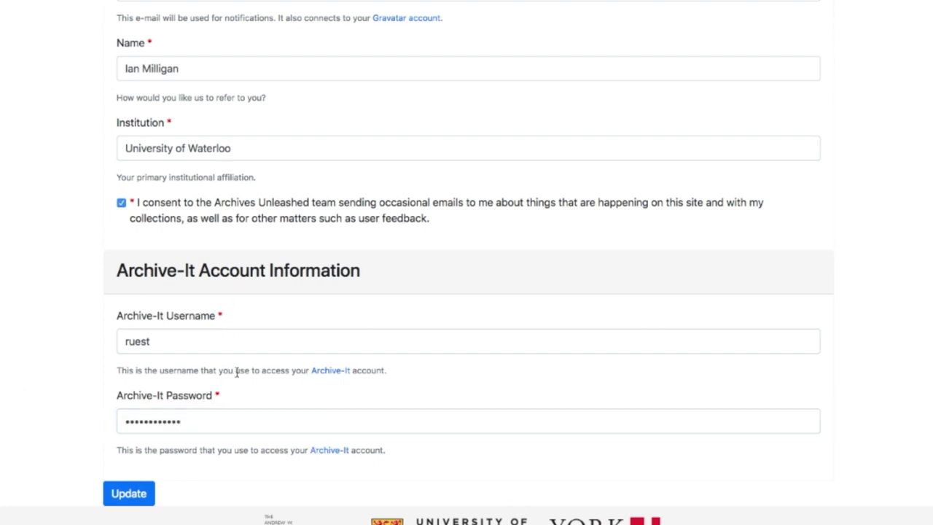
{"action": "left_click", "coordinate": [129, 493]}
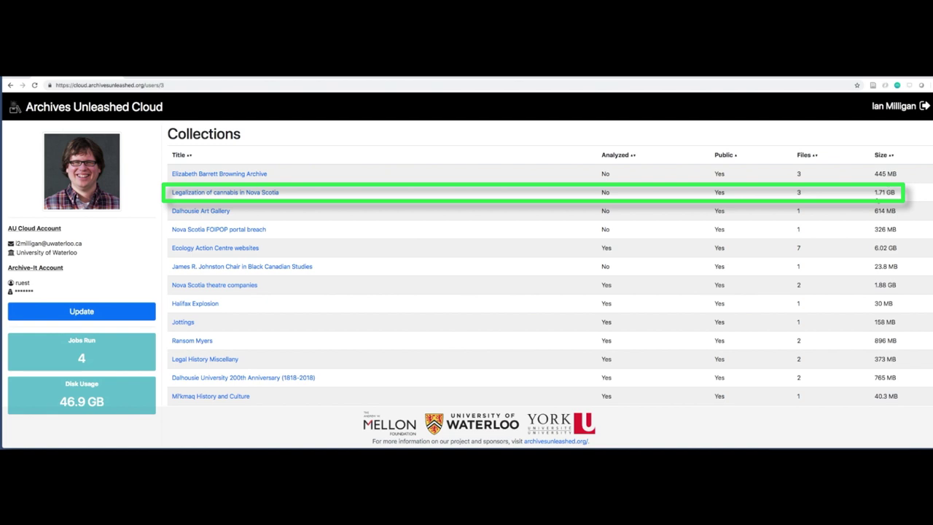
Open the 'Legalization of cannabis in Nova Scotia' collection from the Collections table
{"action": "left_click", "coordinate": [226, 193]}
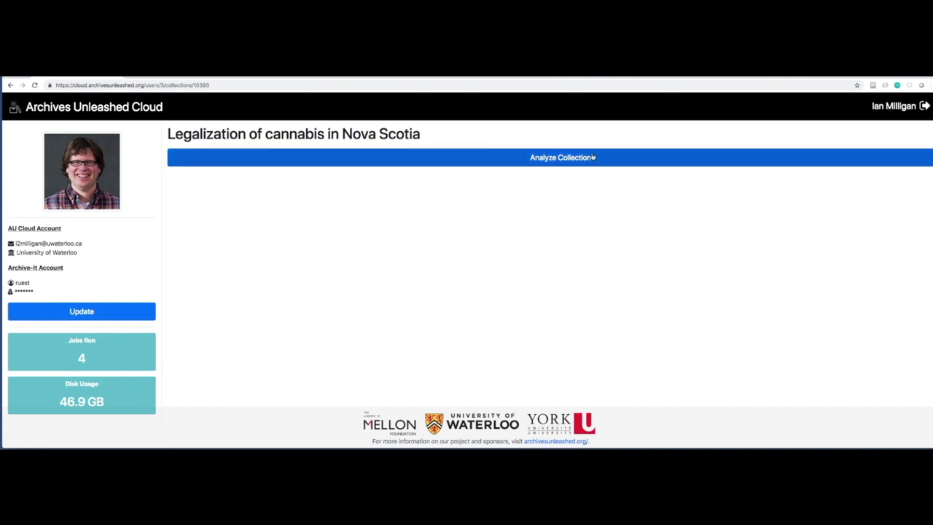
Analyze the collection and confirm downloading and analyzing its 1.71 GB
{"action": "left_click", "coordinate": [597, 157]}
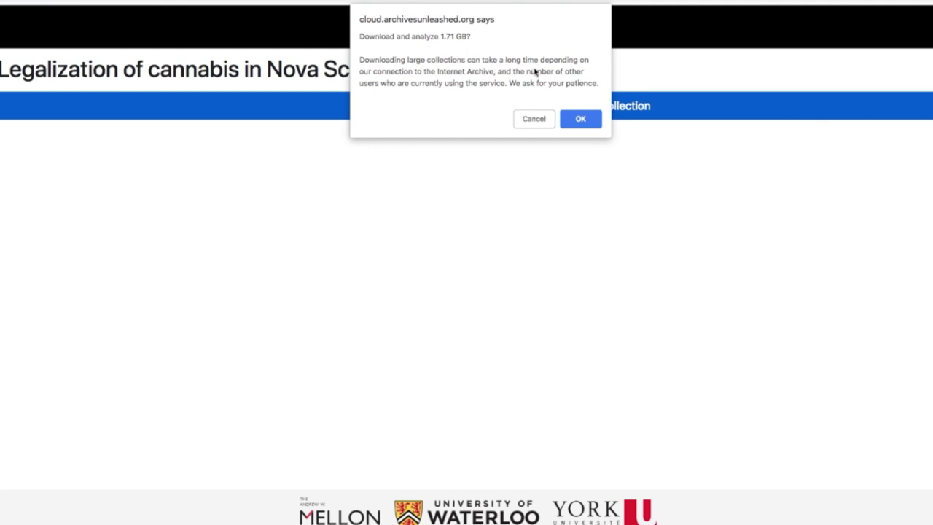
{"action": "left_click", "coordinate": [580, 118]}
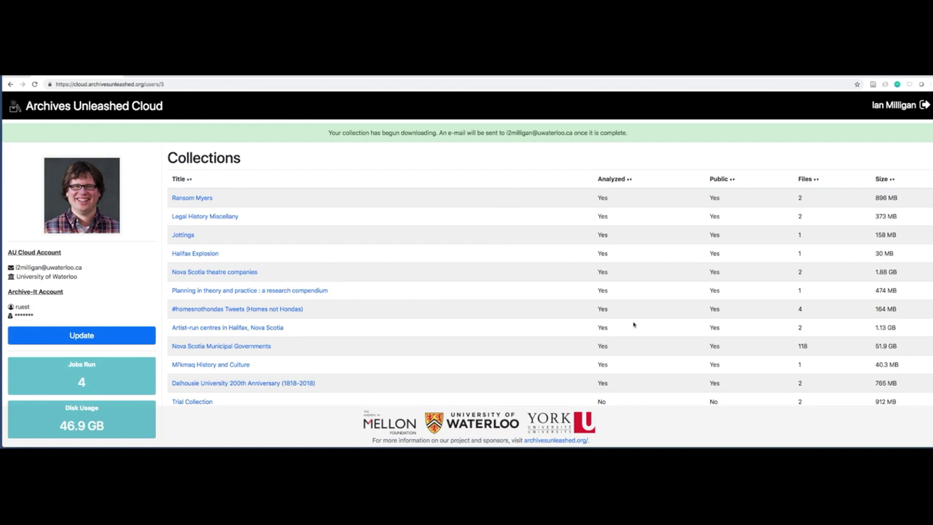
Open 'Artist-run centres in Halifax, Nova Scotia' and highlight khyber.ca, then cfat.ca links in its diagram
{"action": "left_click", "coordinate": [262, 327]}
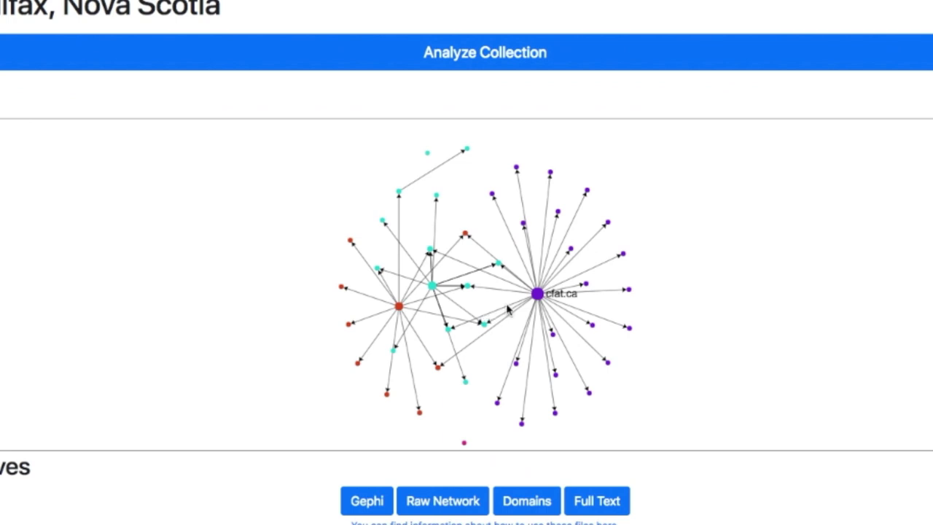
{"action": "scroll", "coordinate": [508, 309], "scroll_direction": "up", "scroll_amount": 3}
{"action": "scroll", "coordinate": [508, 310], "scroll_direction": "down", "scroll_amount": 2}
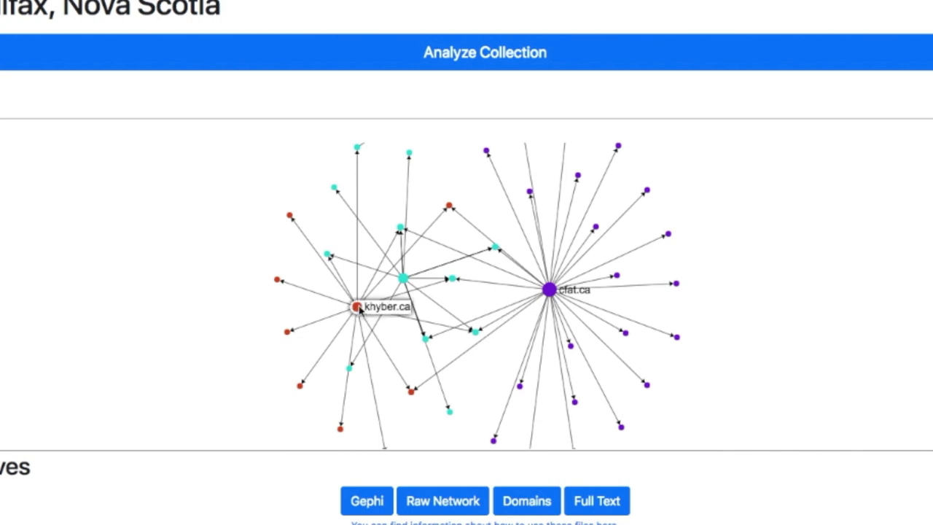
{"action": "left_click", "coordinate": [357, 308]}
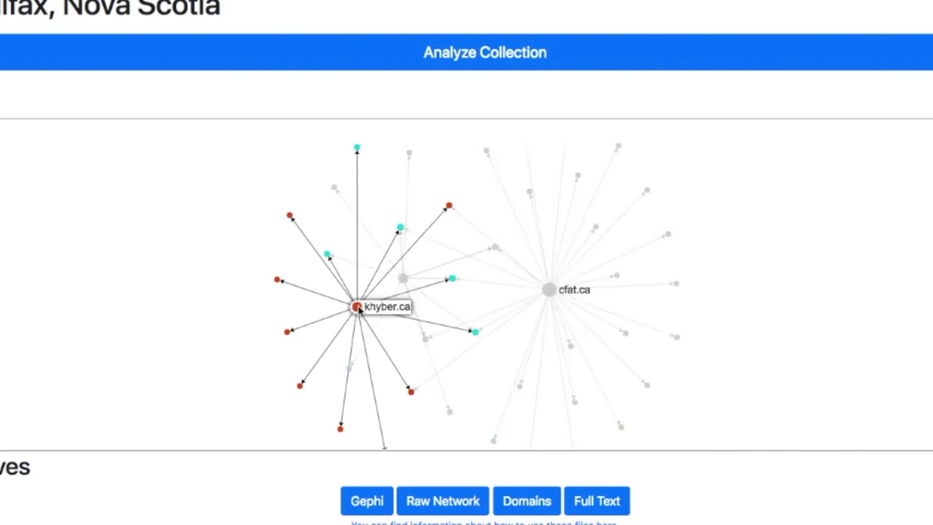
{"action": "left_click", "coordinate": [549, 290]}
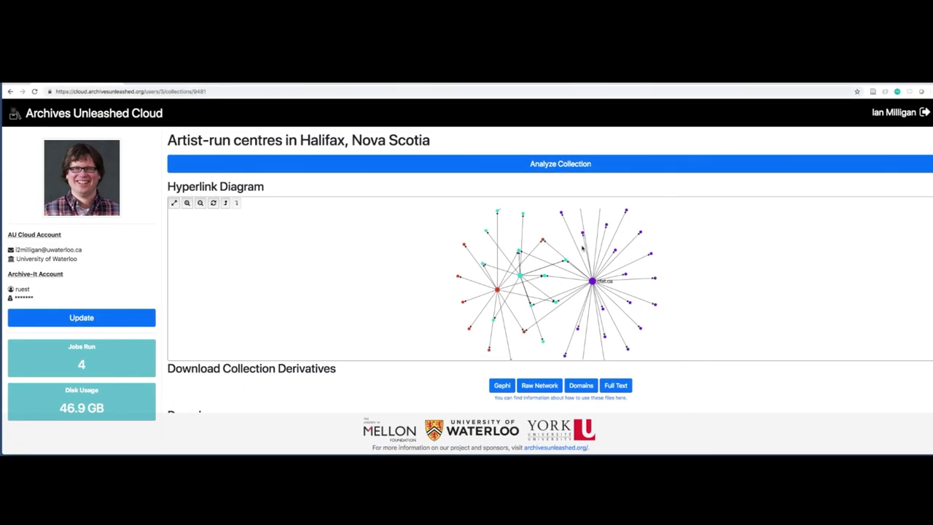
Try the diagram's label toggles and its zoom in, zoom out and fit-to-view controls
{"action": "left_click", "coordinate": [226, 203]}
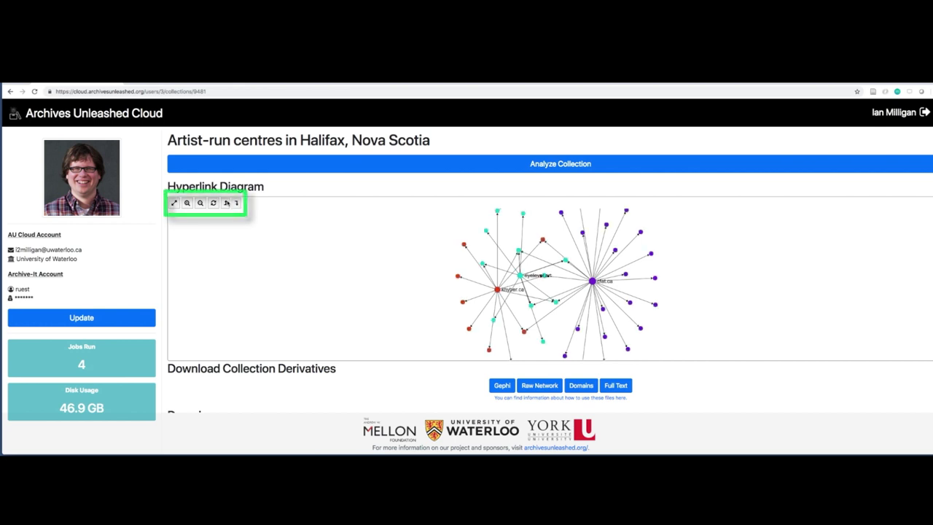
{"action": "left_click", "coordinate": [226, 204]}
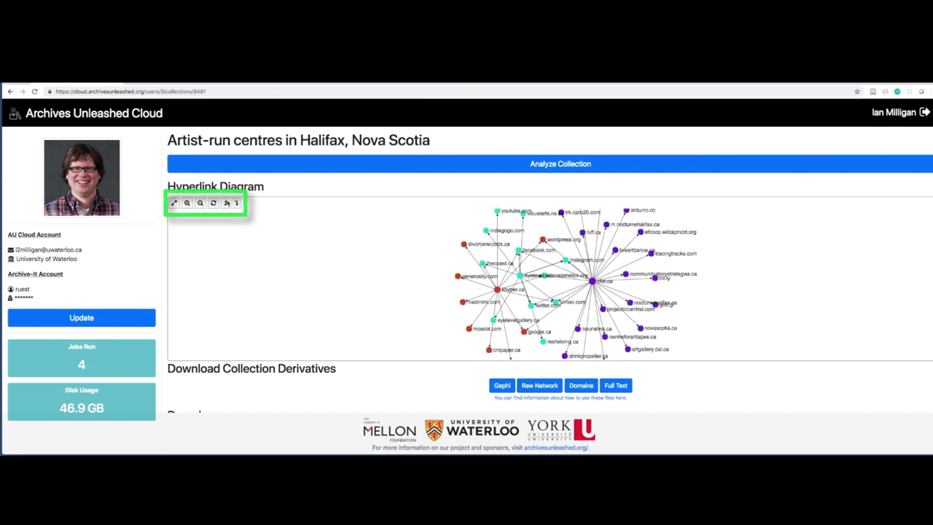
{"action": "left_click", "coordinate": [238, 204]}
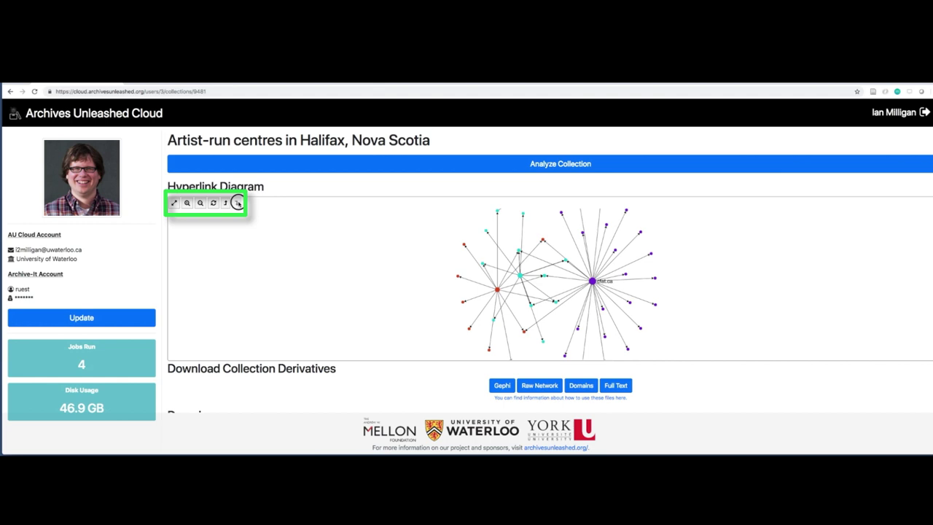
{"action": "left_click", "coordinate": [187, 203]}
{"action": "left_click", "coordinate": [186, 203]}
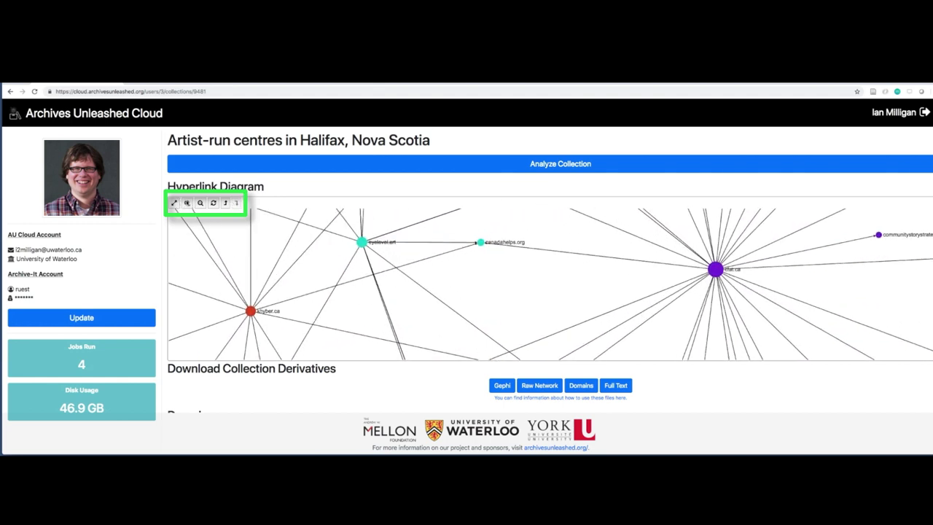
{"action": "left_click", "coordinate": [200, 203]}
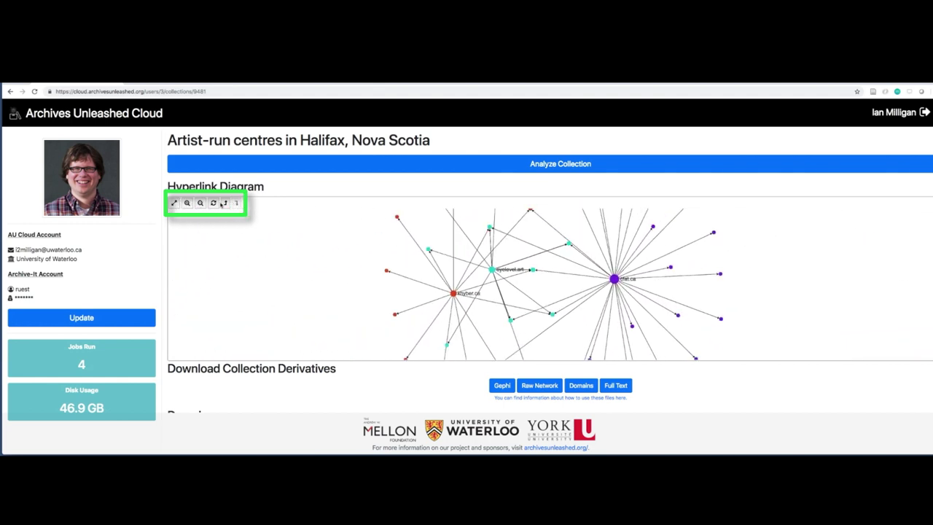
{"action": "left_click", "coordinate": [214, 204]}
Toggle domain labels on and off, then zoom into the network around cfat.ca and eyelevel.art
{"action": "left_click", "coordinate": [225, 203]}
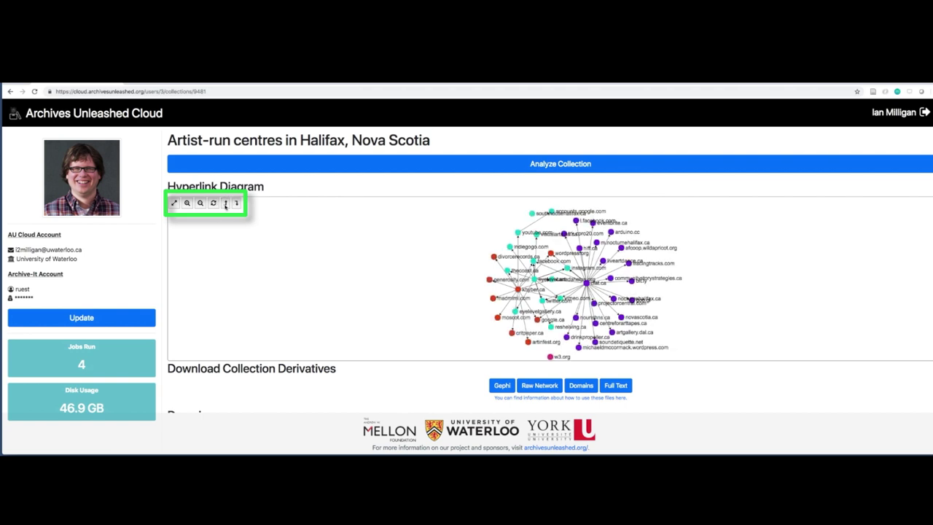
{"action": "left_click", "coordinate": [215, 205]}
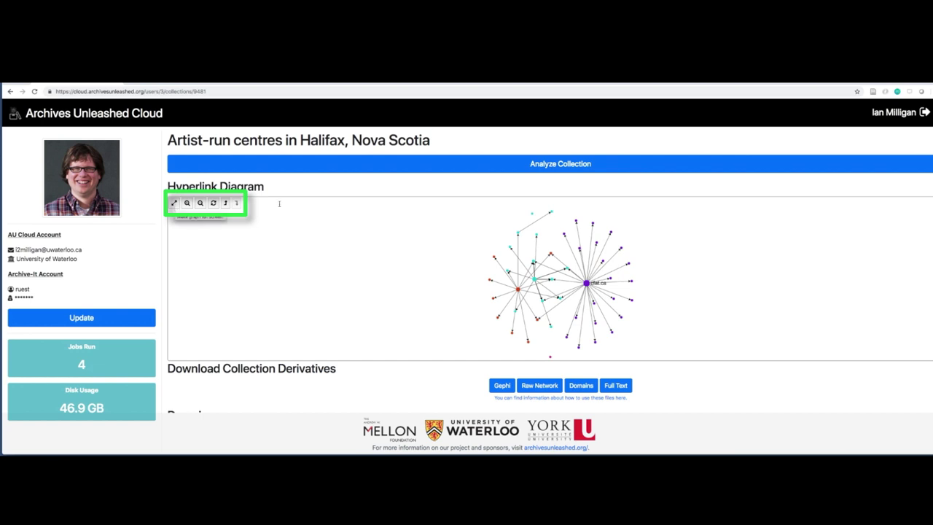
{"action": "scroll", "coordinate": [551, 253], "scroll_direction": "up", "scroll_amount": 4}
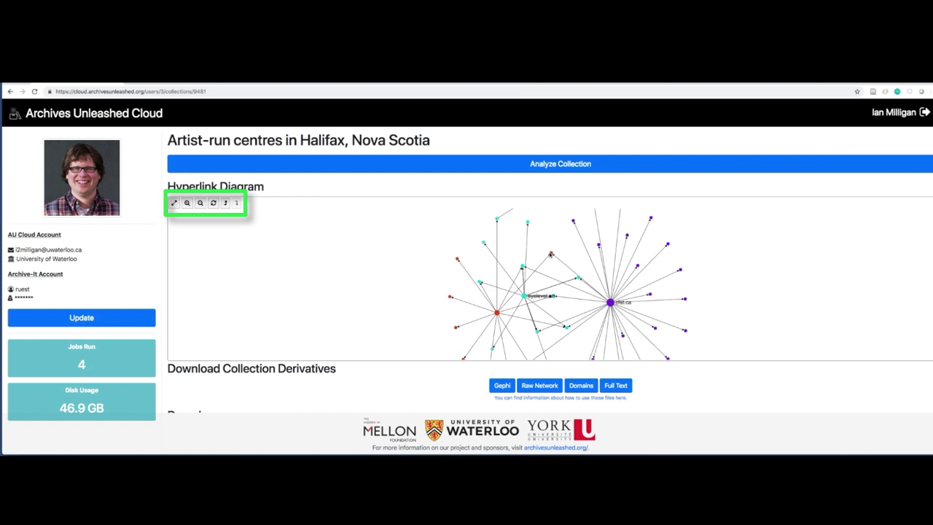
{"action": "scroll", "coordinate": [550, 254], "scroll_direction": "up", "scroll_amount": 4}
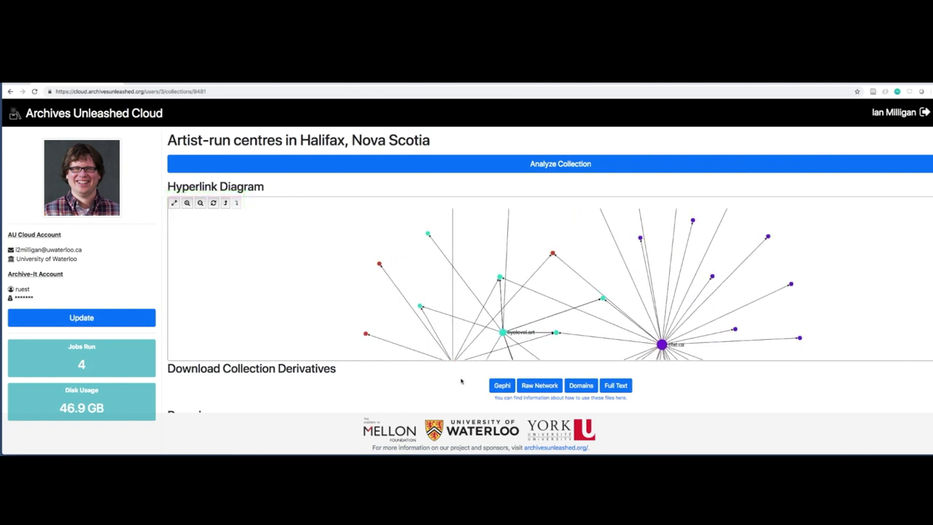
Pan the graph up to centre the khyber.ca, eyelevel.art and cfat.ca hubs, then review the Domains table
{"action": "left_click_drag", "start_coordinate": [598, 298], "coordinate": [585, 225]}
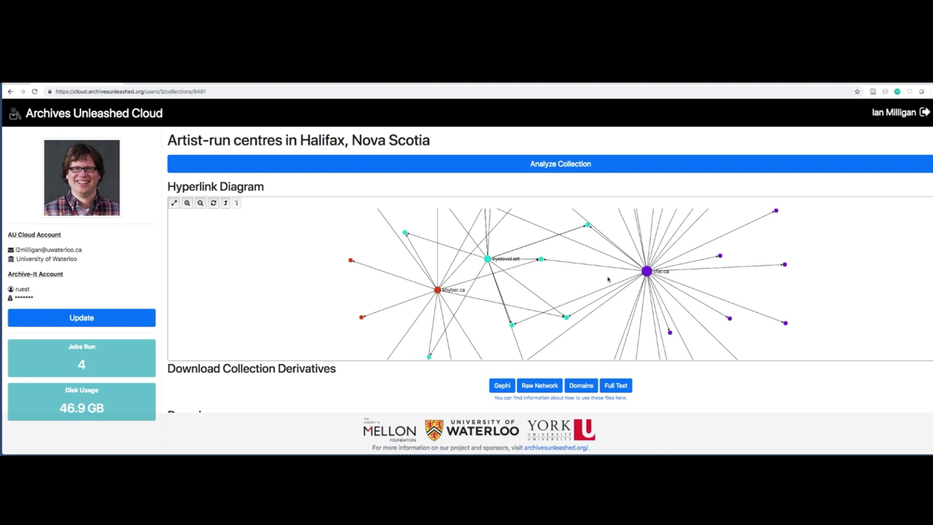
{"action": "scroll", "coordinate": [426, 387], "scroll_direction": "down", "scroll_amount": 5}
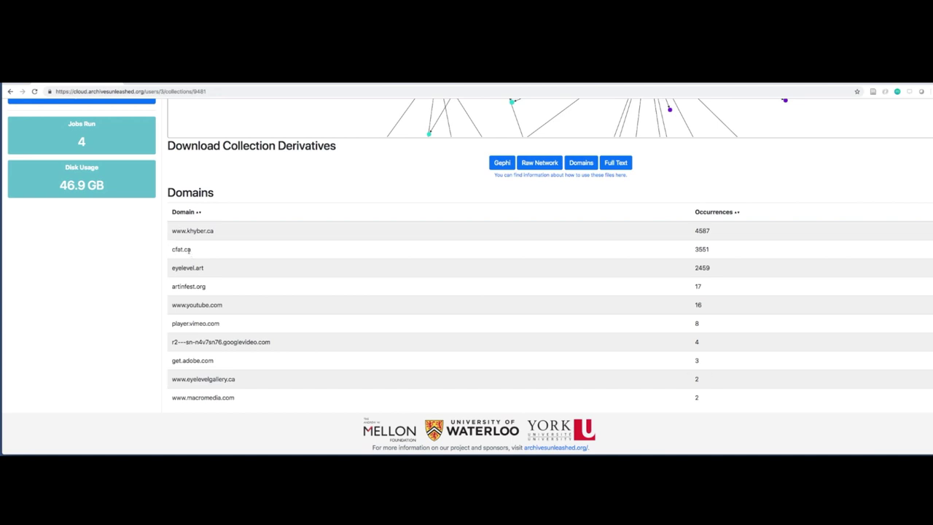
{"action": "scroll", "coordinate": [283, 294], "scroll_direction": "up", "scroll_amount": 5}
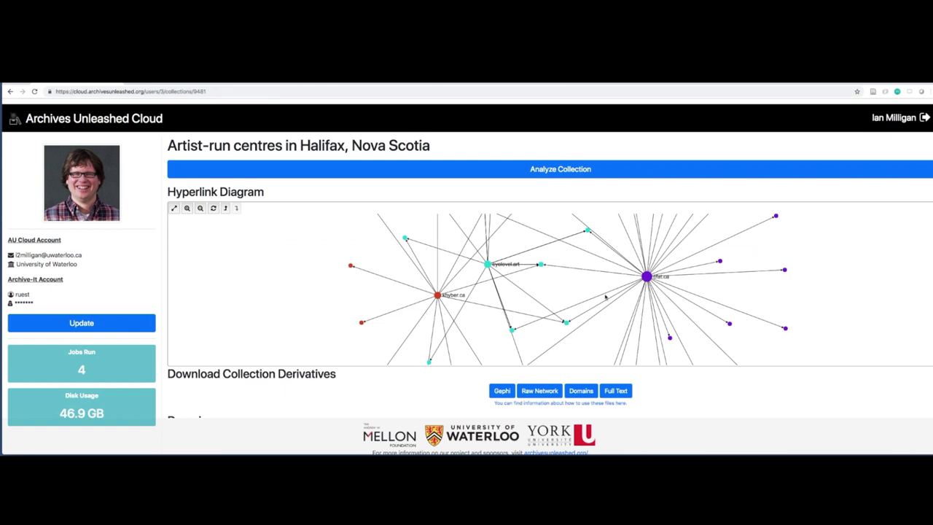
{"action": "scroll", "coordinate": [305, 394], "scroll_direction": "down", "scroll_amount": 3}
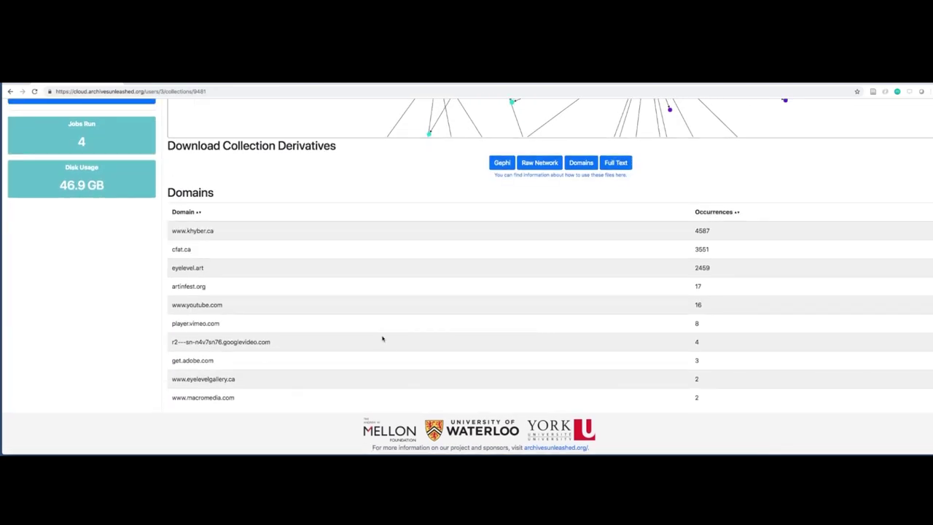
{"action": "scroll", "coordinate": [369, 339], "scroll_direction": "up", "scroll_amount": 3}
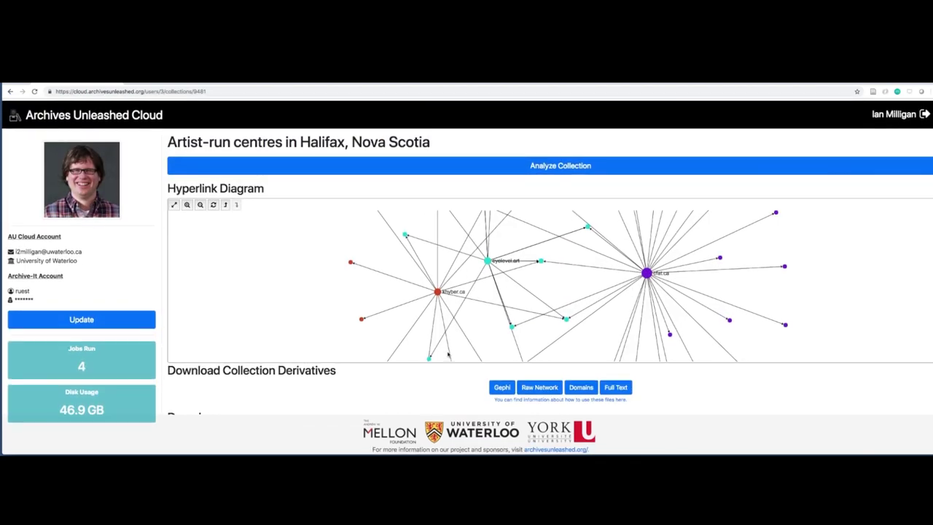
{"action": "scroll", "coordinate": [380, 409], "scroll_direction": "down", "scroll_amount": 2}
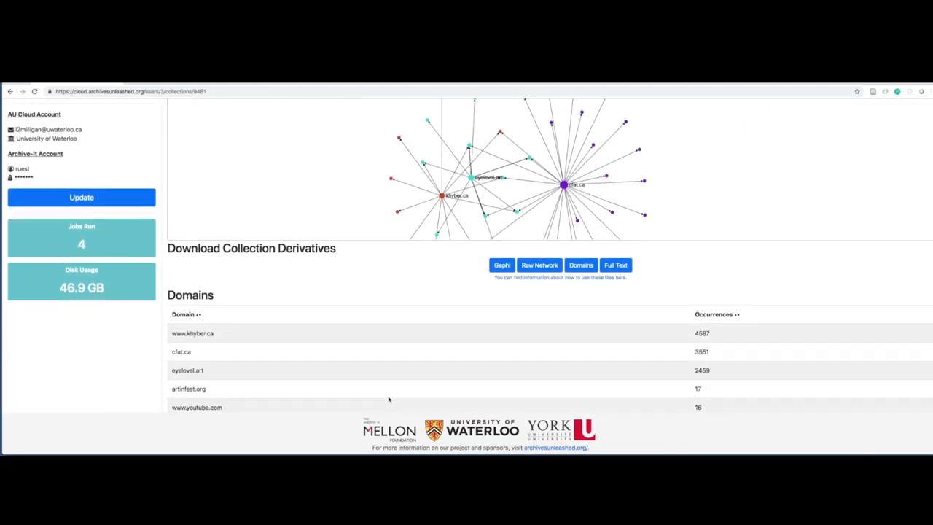
{"action": "scroll", "coordinate": [479, 329], "scroll_direction": "down", "scroll_amount": 1}
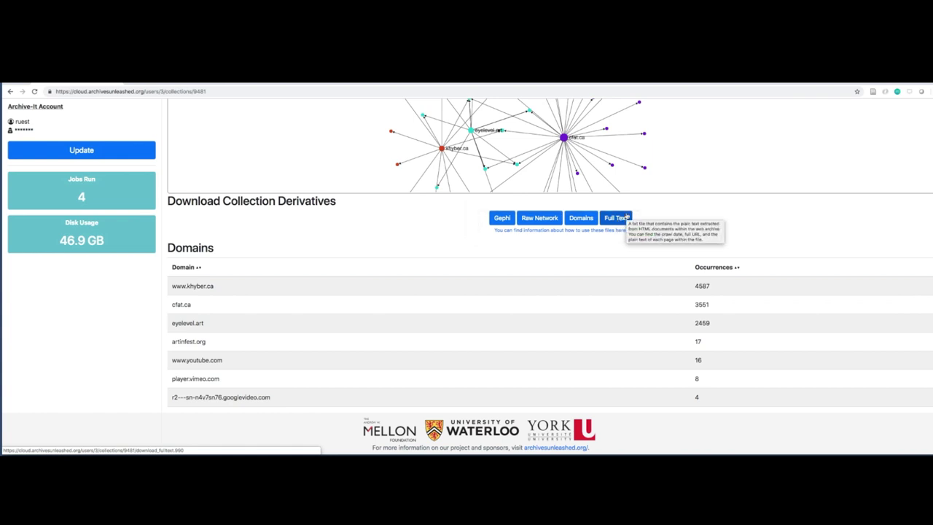
{"action": "scroll", "coordinate": [438, 349], "scroll_direction": "up", "scroll_amount": 5}
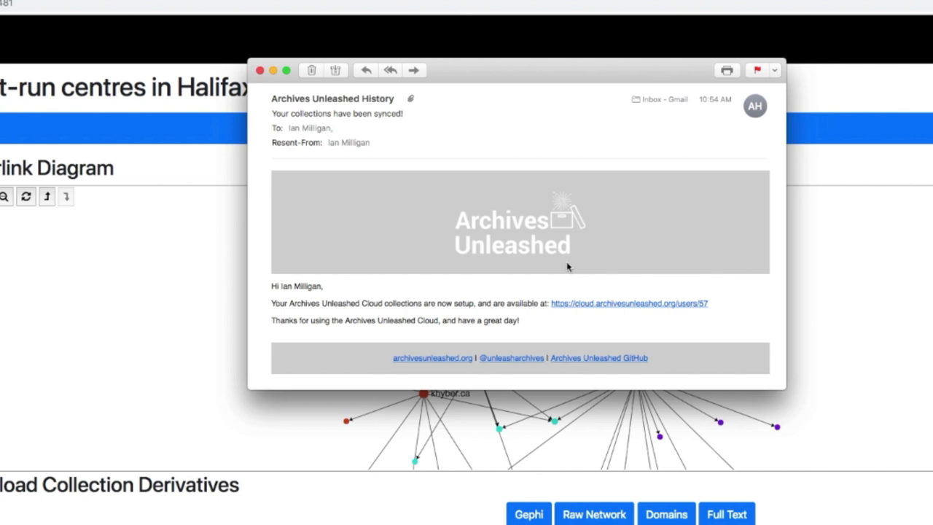
{"action": "scroll", "coordinate": [306, 310], "scroll_direction": "up", "scroll_amount": 1}
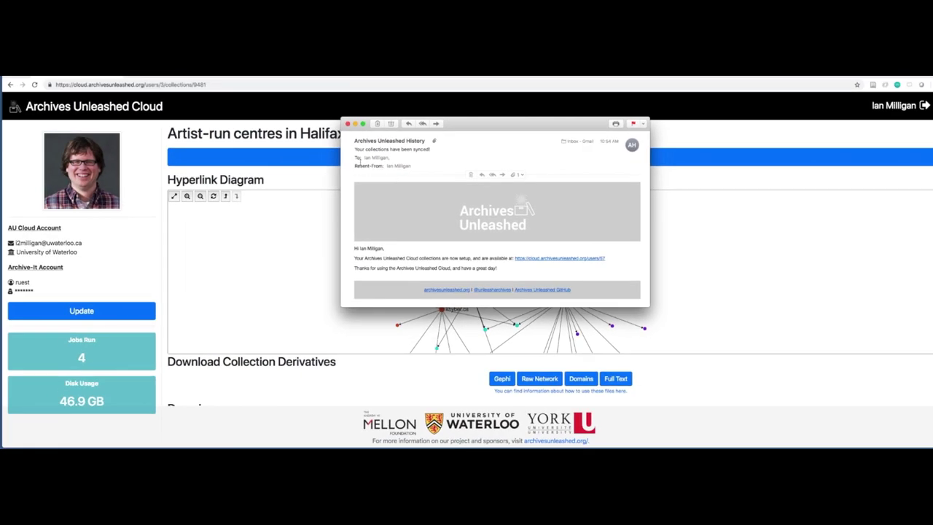
Close the sync e-mail, download the Full Text derivative and open 9481-fulltext (1).txt
{"action": "left_click", "coordinate": [348, 123]}
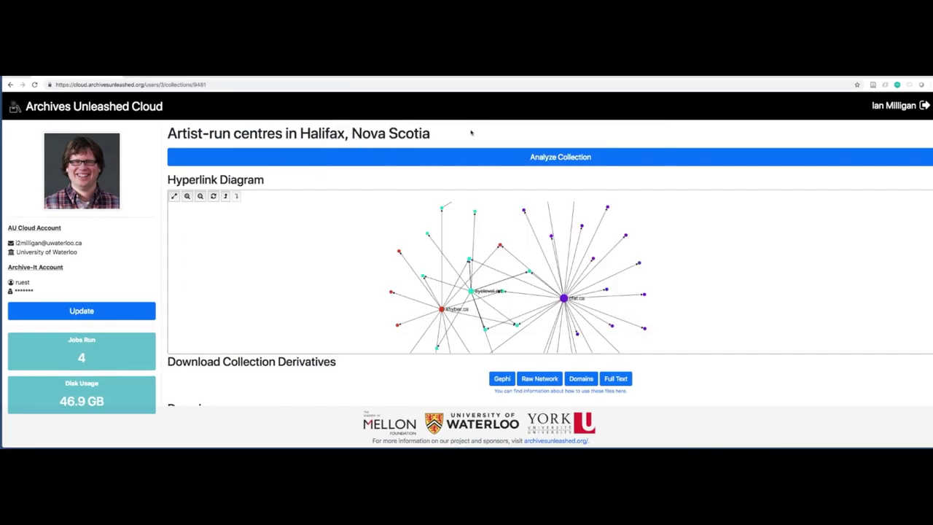
{"action": "scroll", "coordinate": [403, 366], "scroll_direction": "down", "scroll_amount": 4}
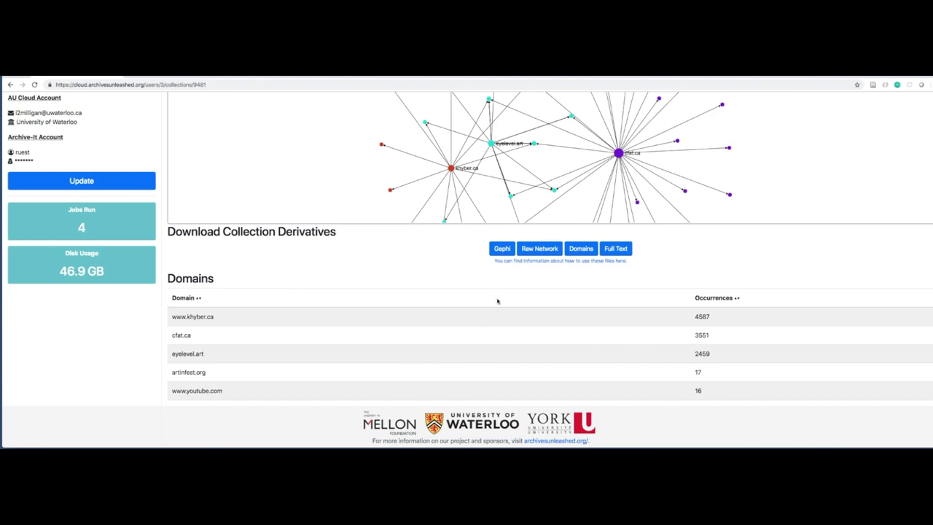
{"action": "scroll", "coordinate": [658, 294], "scroll_direction": "up", "scroll_amount": 1}
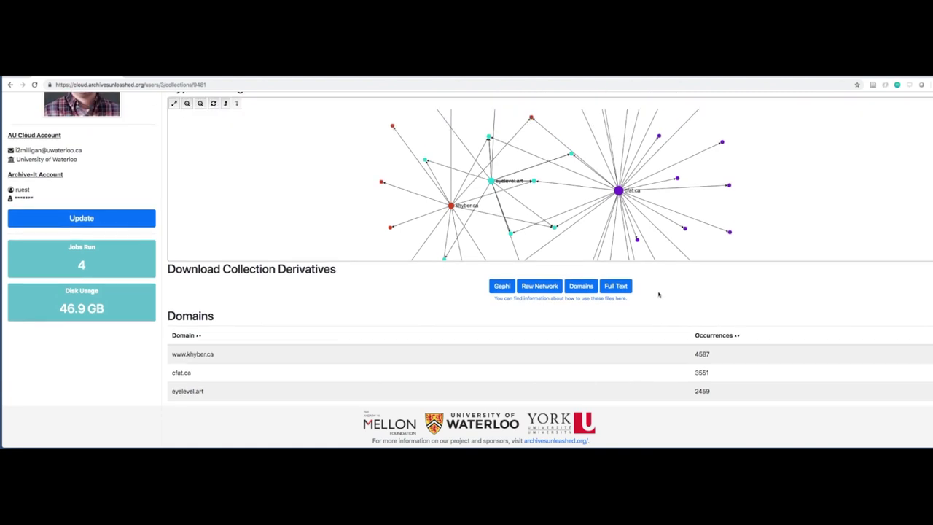
{"action": "left_click", "coordinate": [622, 290]}
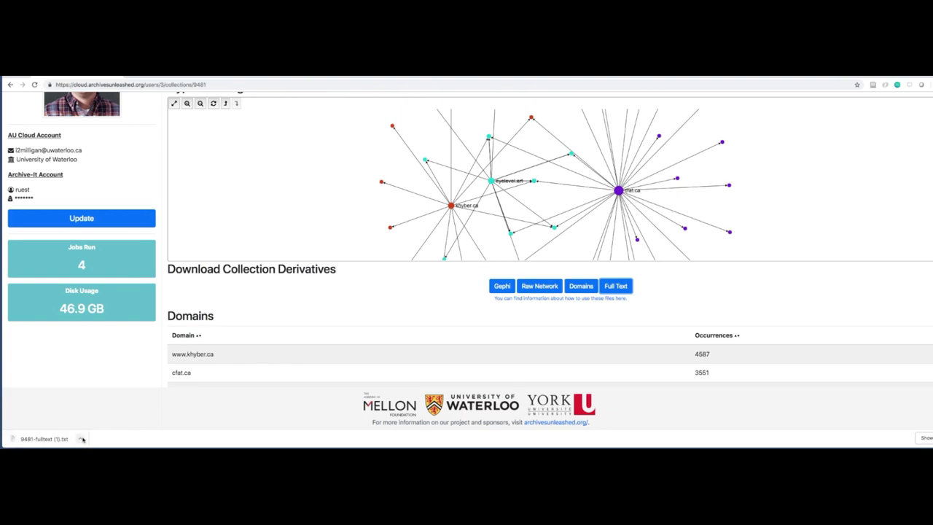
{"action": "left_click", "coordinate": [46, 440]}
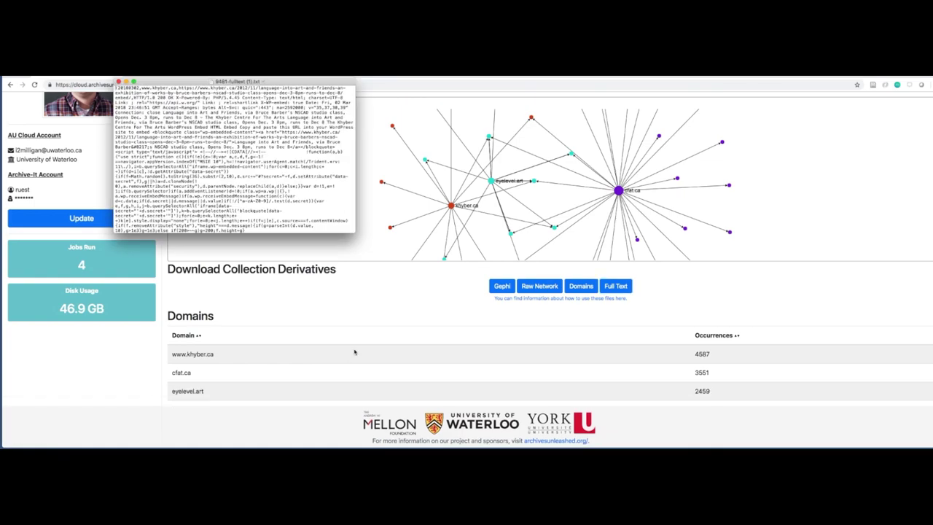
Enlarge and read through 9481-fulltext (1).txt, close it, then download the Domains derivative
{"action": "left_click_drag", "start_coordinate": [355, 232], "coordinate": [452, 368]}
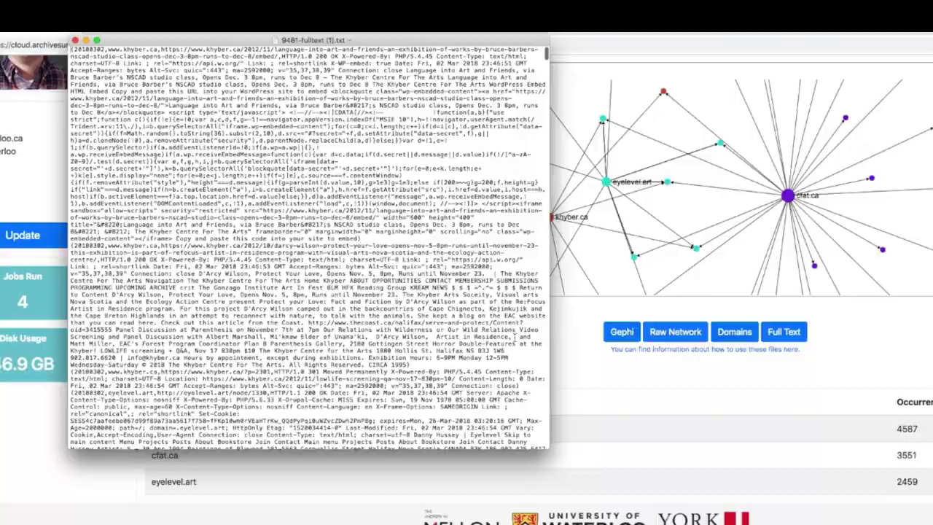
{"action": "scroll", "coordinate": [430, 426], "scroll_direction": "down", "scroll_amount": 15}
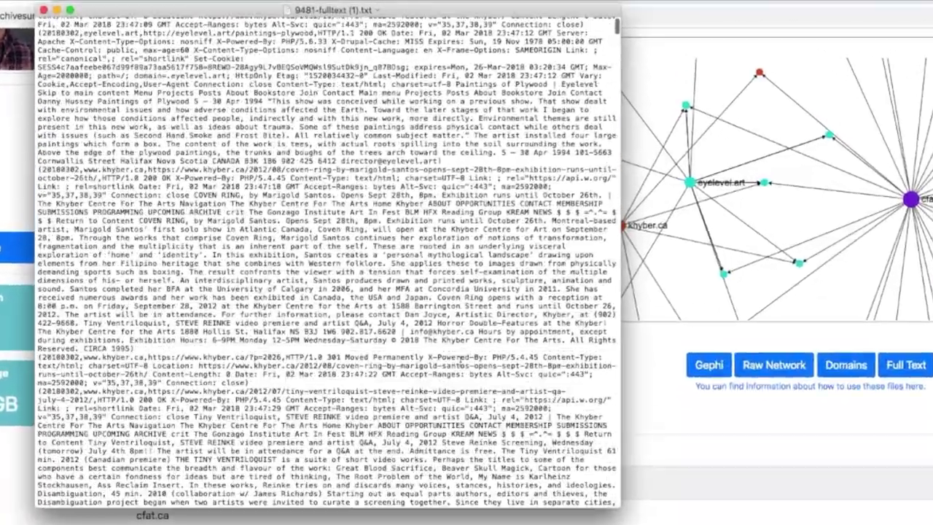
{"action": "scroll", "coordinate": [460, 362], "scroll_direction": "down", "scroll_amount": 20}
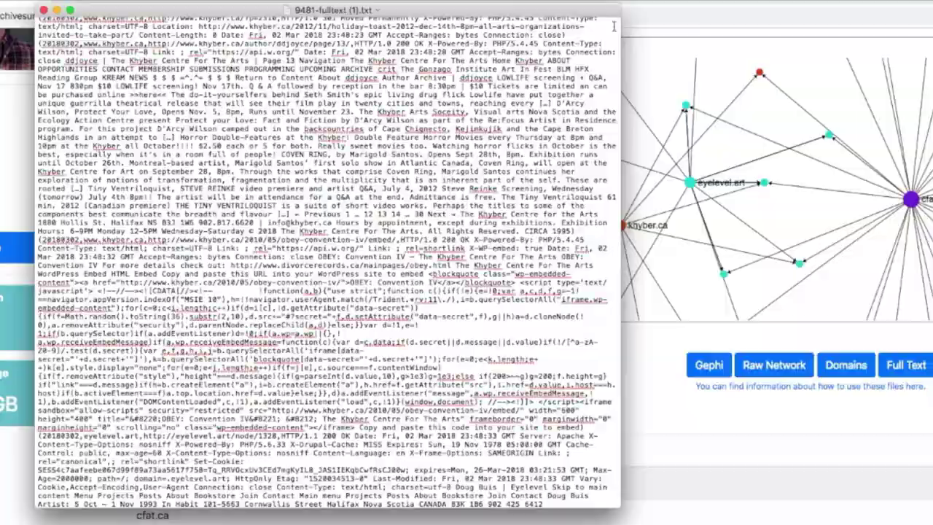
{"action": "scroll", "coordinate": [614, 39], "scroll_direction": "down", "scroll_amount": 10}
{"action": "left_click_drag", "start_coordinate": [614, 39], "coordinate": [614, 295]}
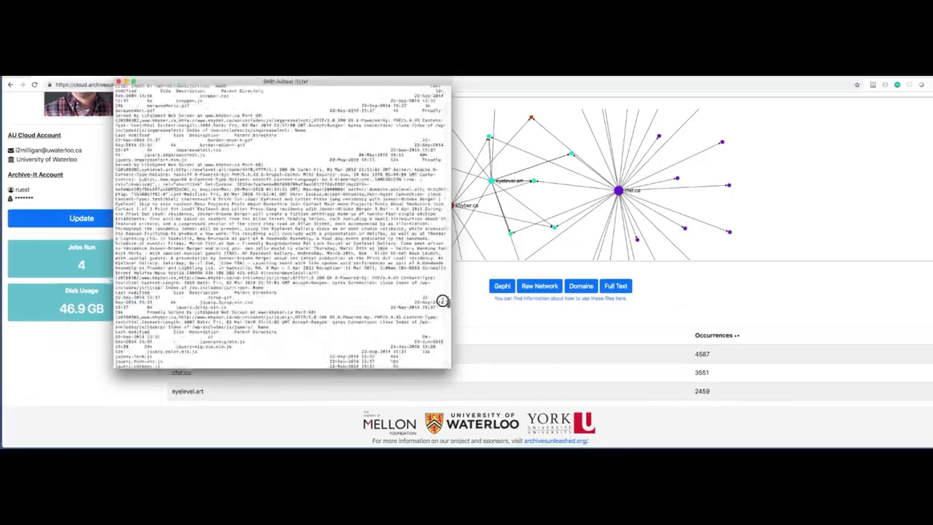
{"action": "left_click_drag", "start_coordinate": [442, 315], "coordinate": [442, 325]}
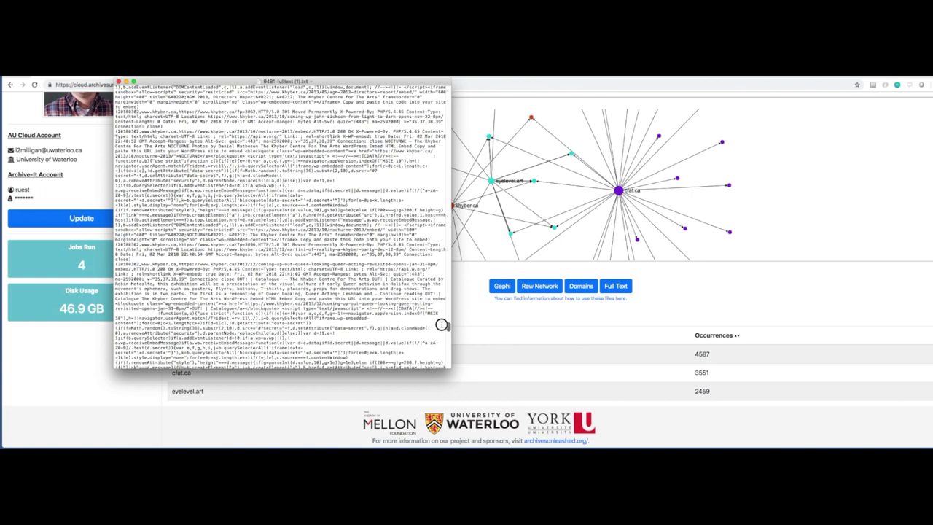
{"action": "left_click", "coordinate": [515, 317]}
{"action": "left_click", "coordinate": [581, 286]}
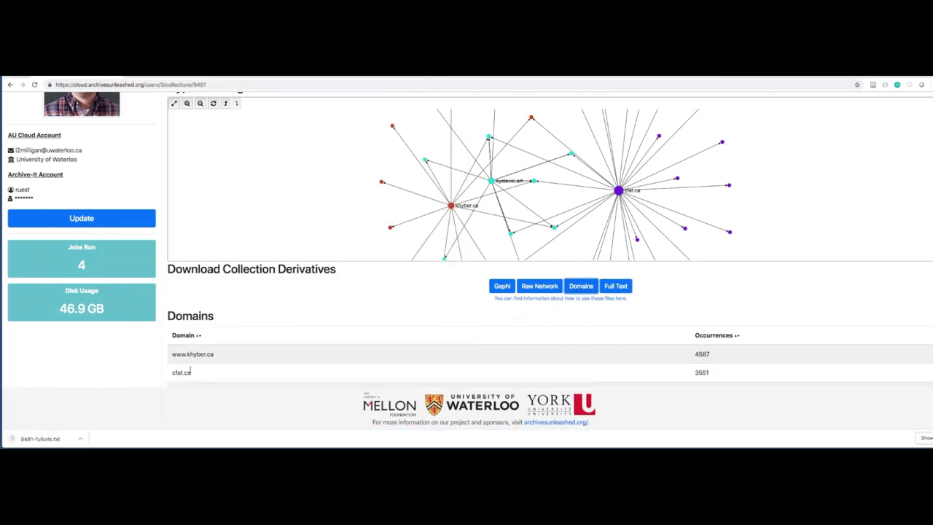
Close the 9481-fullurls.txt domains list and download the collection's Gephi .gexf network file
{"action": "scroll", "coordinate": [303, 191], "scroll_direction": "down", "scroll_amount": 4}
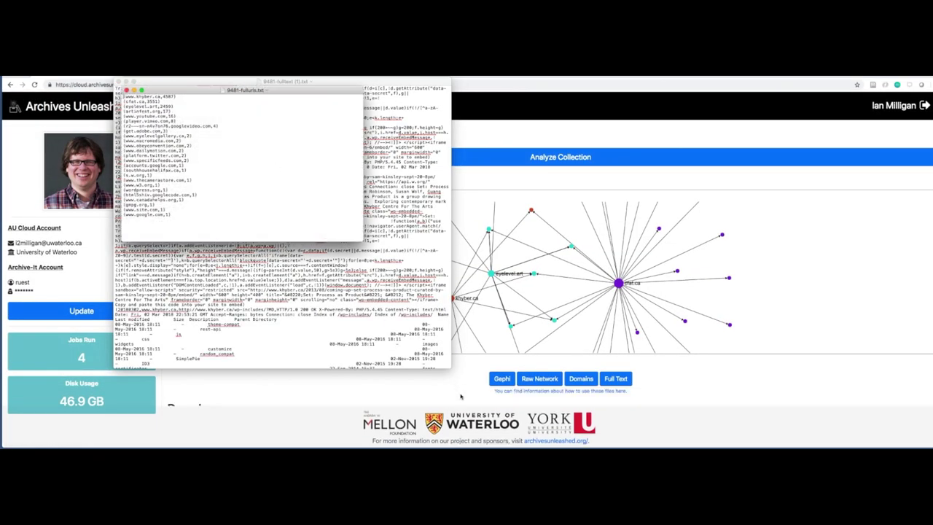
{"action": "left_click", "coordinate": [462, 397]}
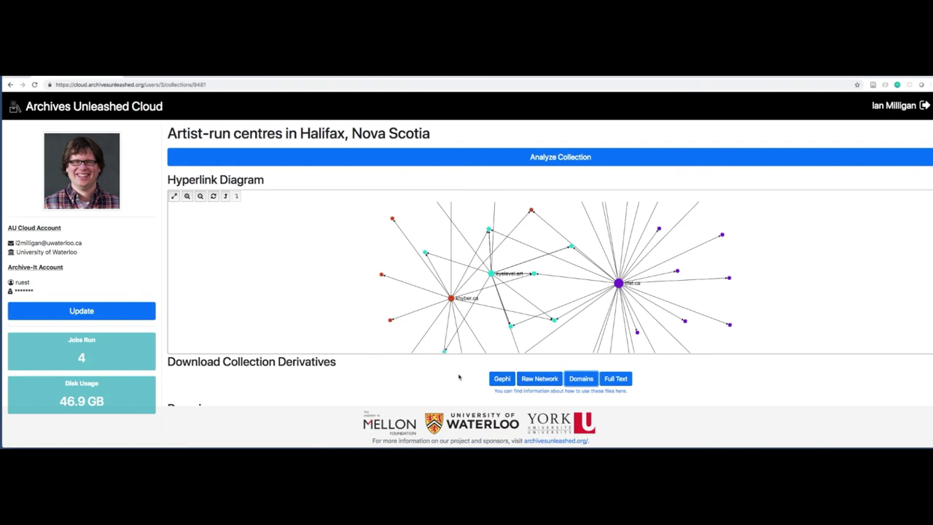
{"action": "left_click", "coordinate": [502, 378]}
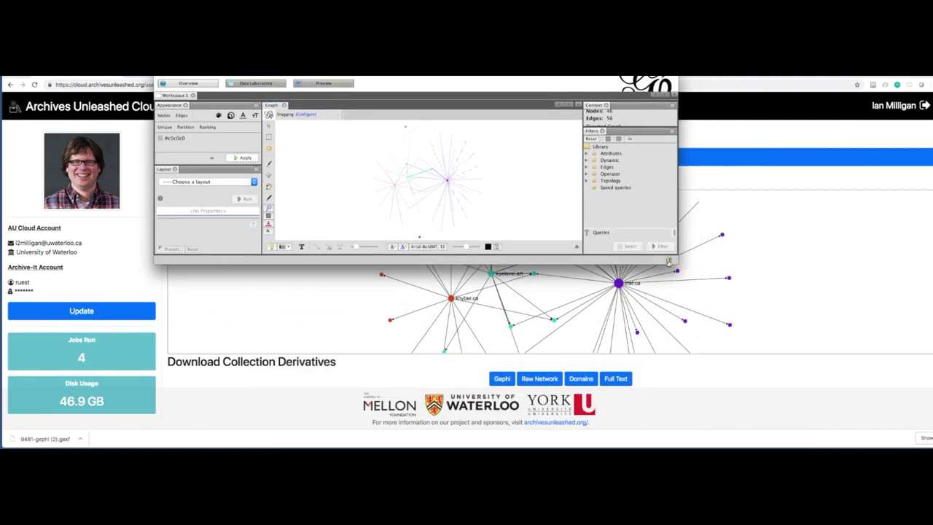
Enlarge the Gephi window, show node labels, and run the Yifan Hu layout
{"action": "left_click_drag", "start_coordinate": [669, 263], "coordinate": [757, 359]}
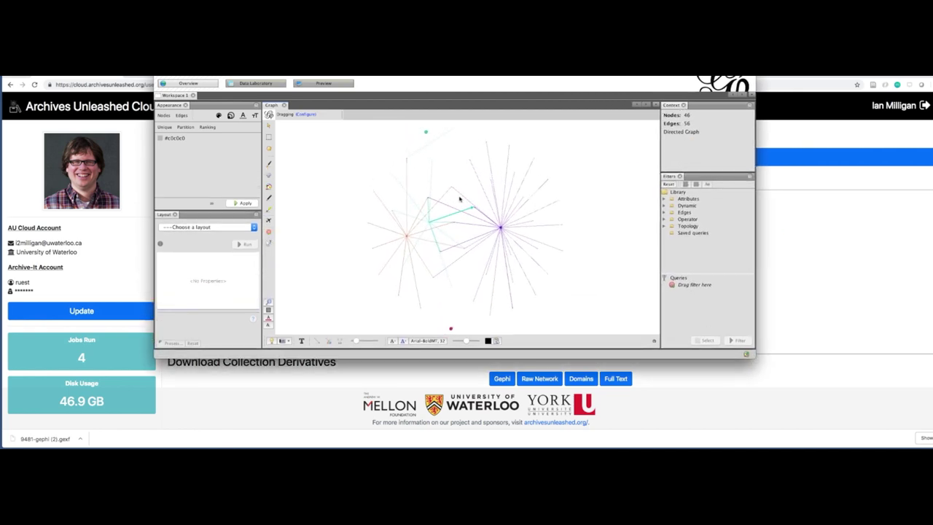
{"action": "left_click_drag", "start_coordinate": [480, 82], "coordinate": [533, 87]}
{"action": "scroll", "coordinate": [525, 251], "scroll_direction": "up", "scroll_amount": 3}
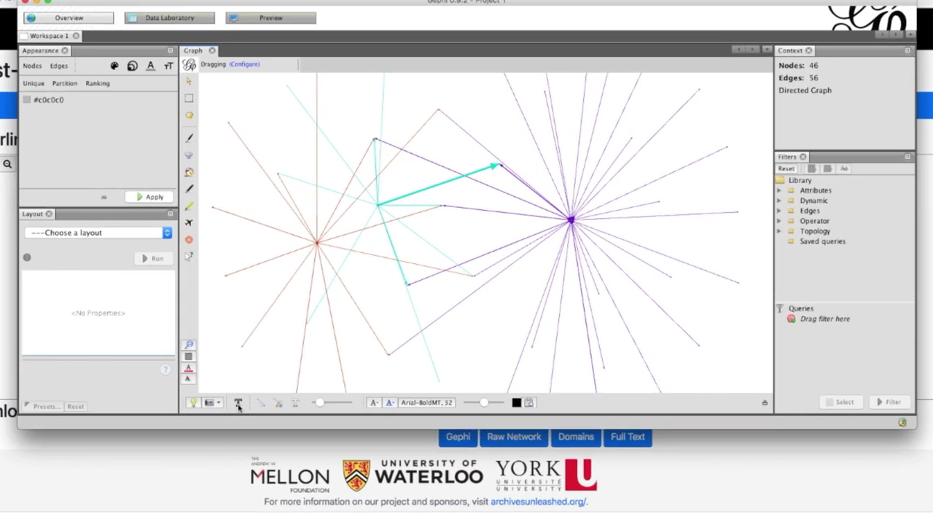
{"action": "left_click", "coordinate": [238, 405]}
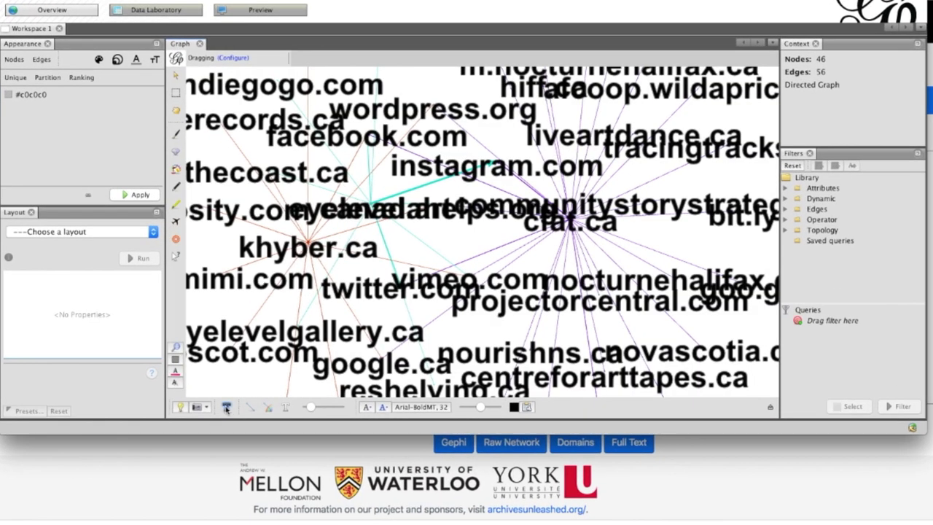
{"action": "left_click", "coordinate": [124, 233]}
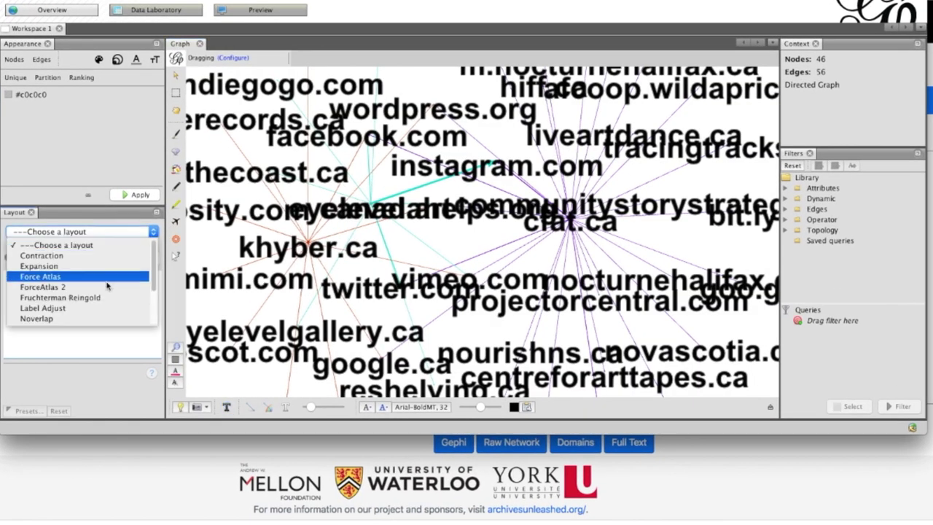
{"action": "scroll", "coordinate": [102, 291], "scroll_direction": "down", "scroll_amount": 5}
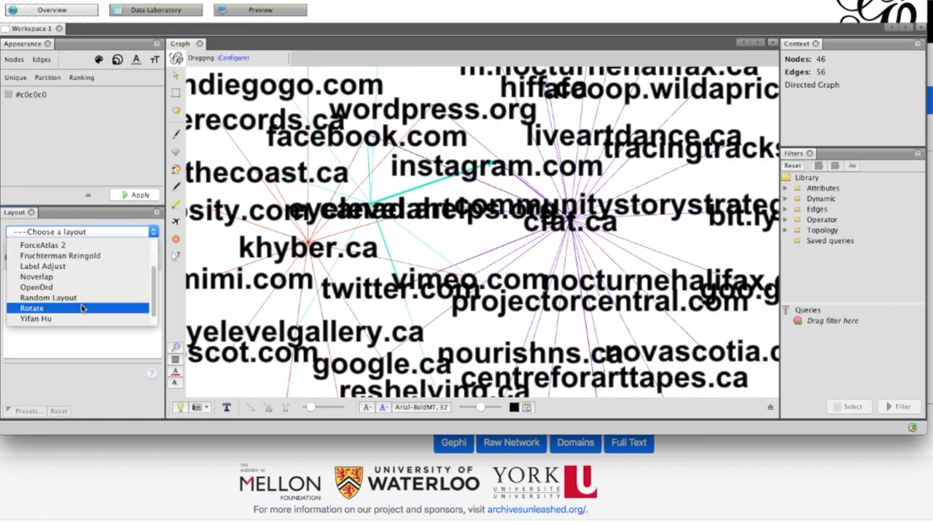
{"action": "left_click", "coordinate": [96, 309]}
{"action": "left_click", "coordinate": [139, 259]}
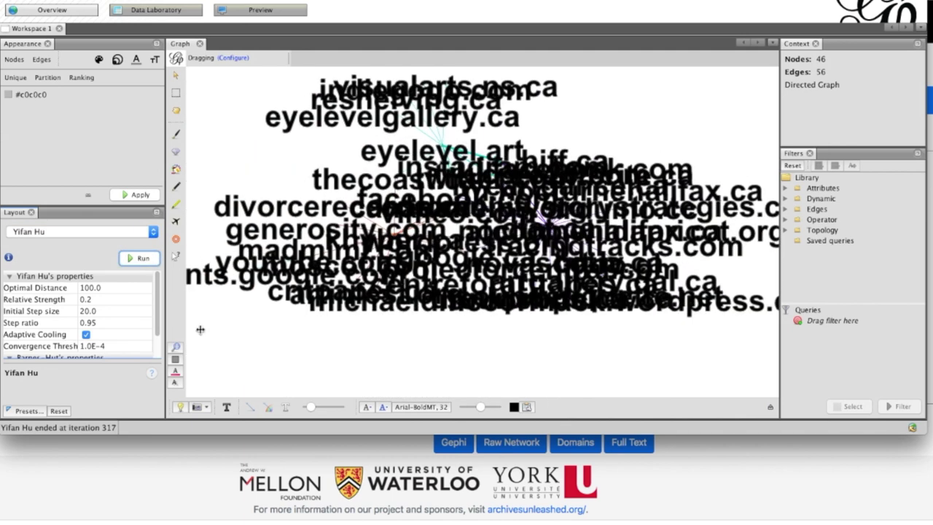
Rank node label size by Degree (0.4–1.5) and apply it
{"action": "left_click", "coordinate": [154, 59]}
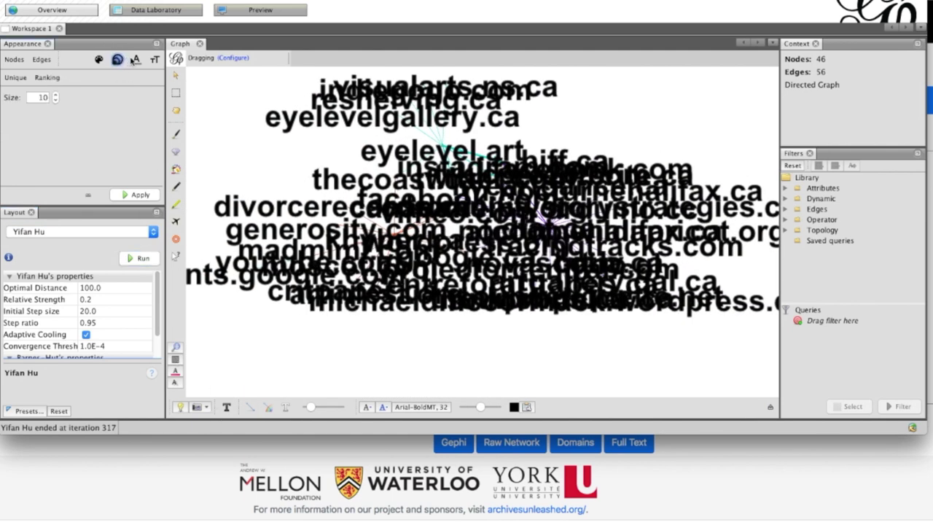
{"action": "left_click", "coordinate": [47, 77]}
{"action": "left_click", "coordinate": [58, 95]}
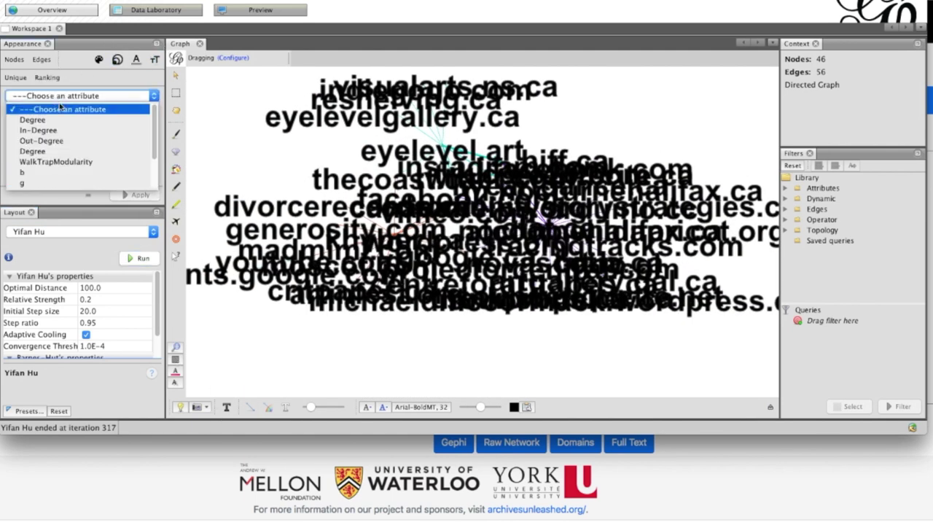
{"action": "left_click", "coordinate": [60, 121]}
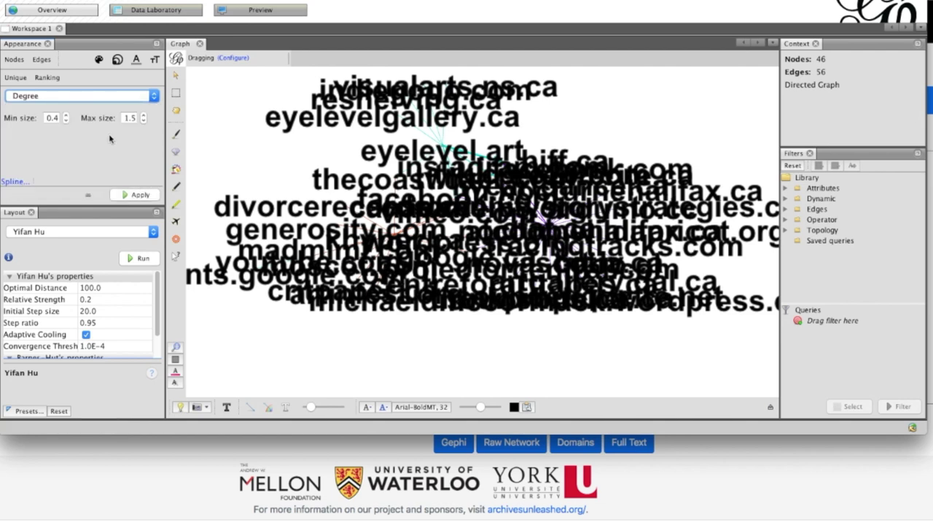
{"action": "left_click", "coordinate": [138, 195]}
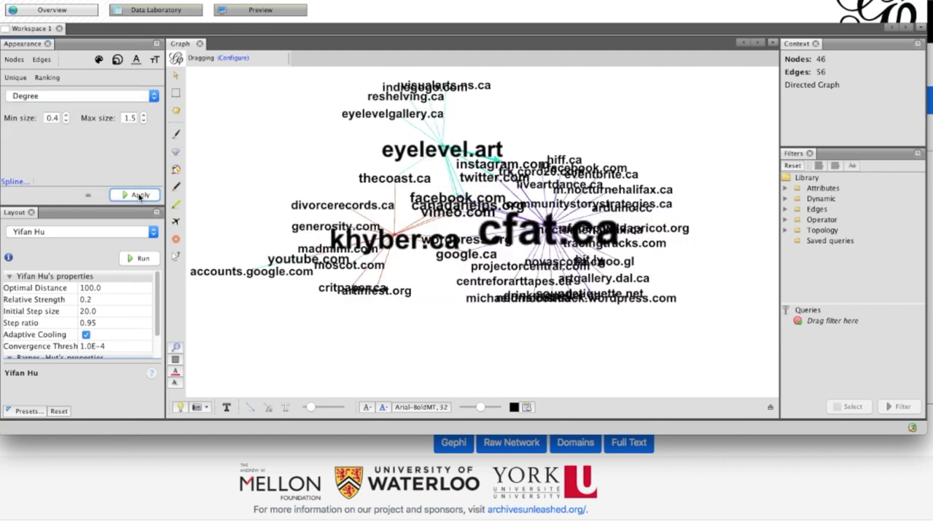
Rank node size by Degree (7–50) and apply it
{"action": "left_click", "coordinate": [118, 59]}
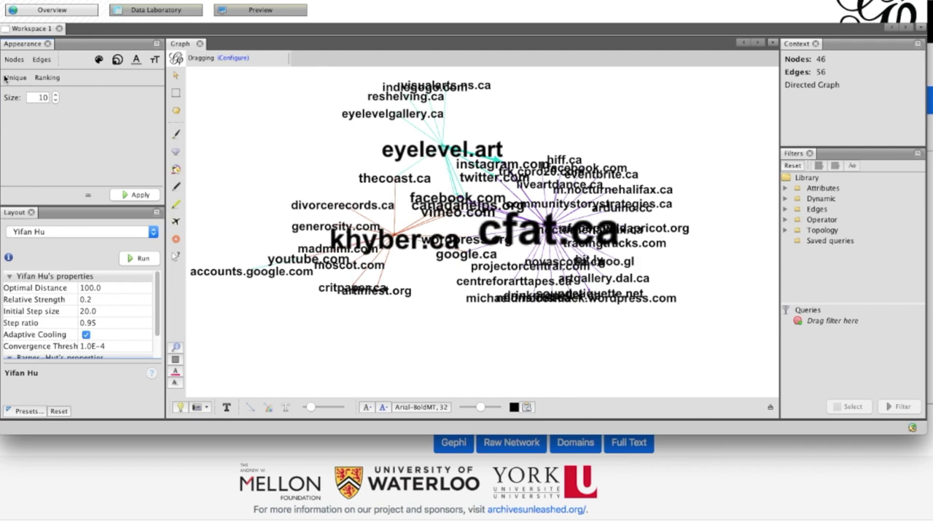
{"action": "left_click", "coordinate": [48, 78]}
{"action": "left_click", "coordinate": [82, 95]}
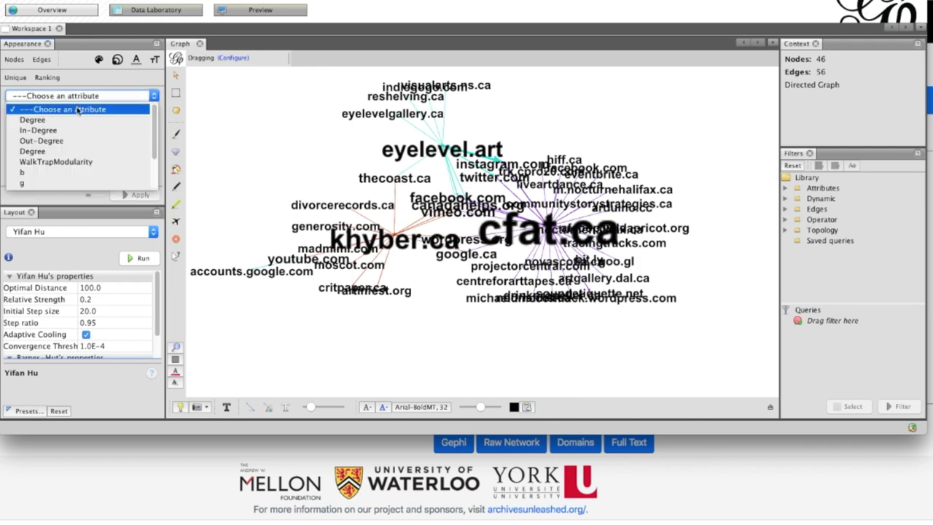
{"action": "left_click", "coordinate": [77, 111]}
{"action": "left_click", "coordinate": [139, 199]}
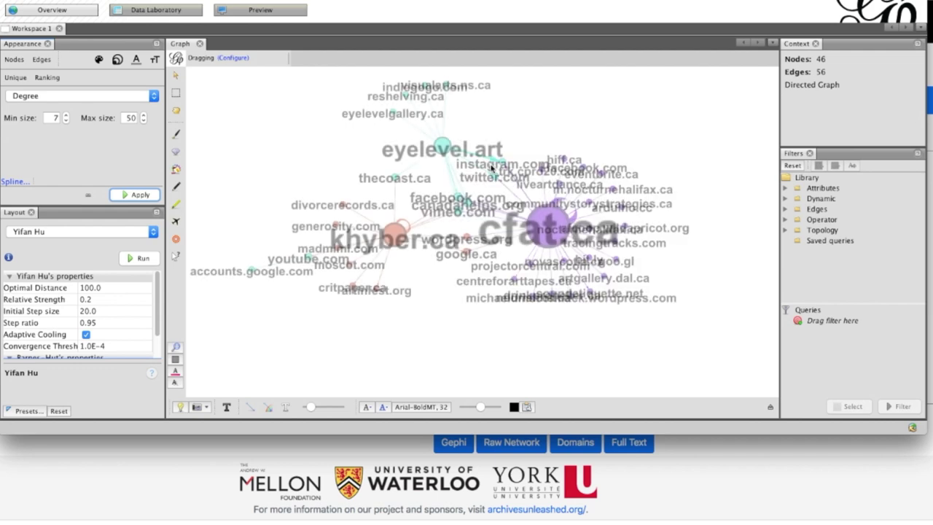
Run the Label Adjust layout to separate labels and switch to a black background
{"action": "left_click", "coordinate": [58, 233]}
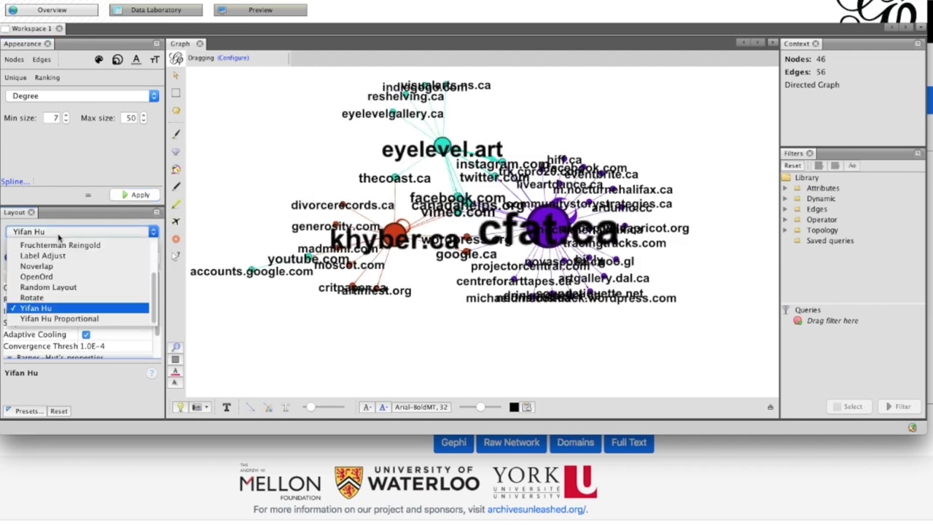
{"action": "scroll", "coordinate": [86, 289], "scroll_direction": "up", "scroll_amount": 2}
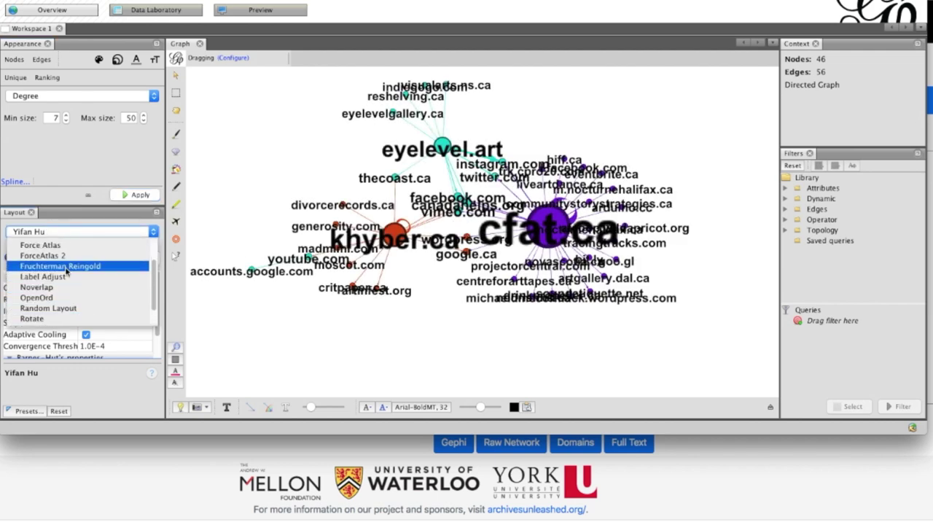
{"action": "left_click", "coordinate": [43, 277]}
{"action": "left_click", "coordinate": [141, 259]}
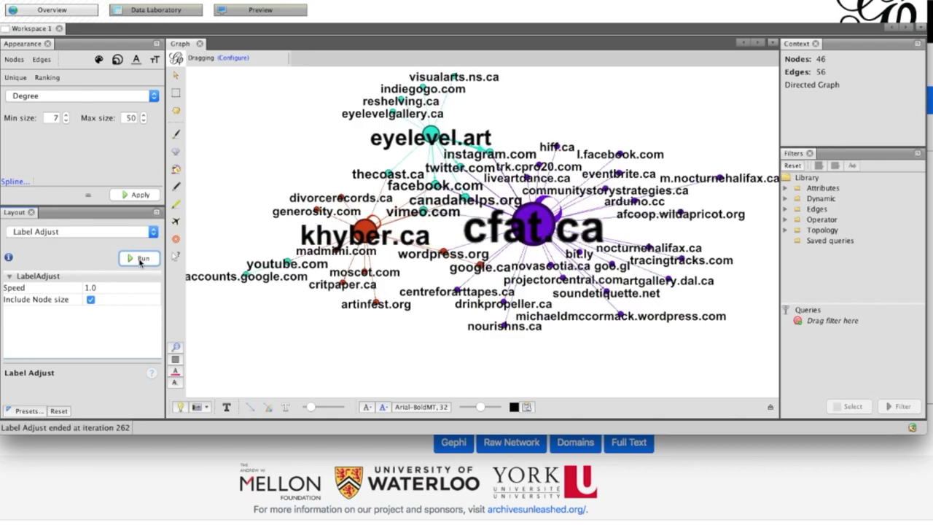
{"action": "left_click", "coordinate": [180, 406]}
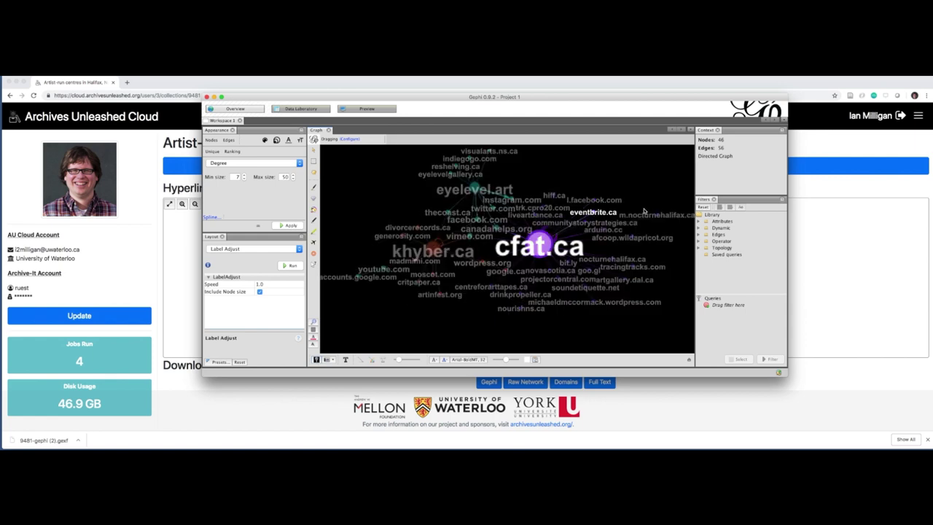
Back in the browser, open the Using Derivatives page from the header menu
{"action": "left_click", "coordinate": [353, 393]}
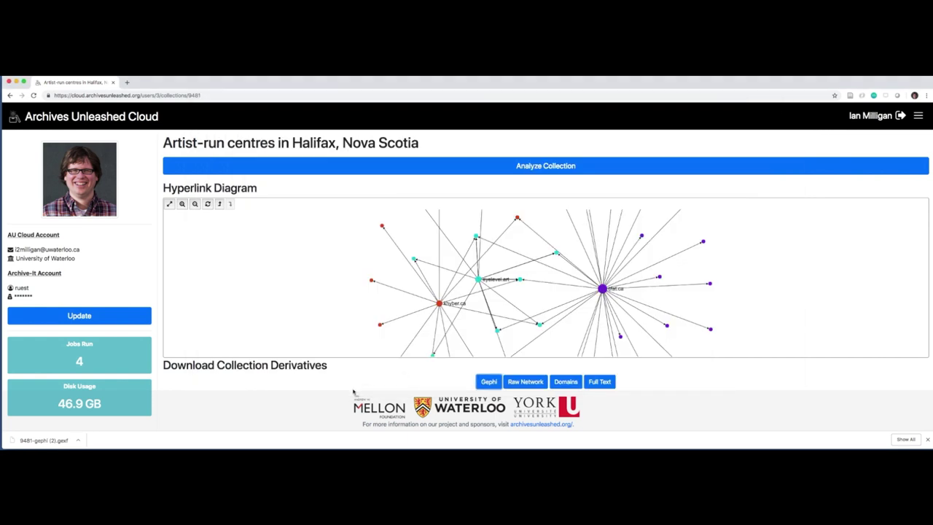
{"action": "scroll", "coordinate": [383, 384], "scroll_direction": "down", "scroll_amount": 2}
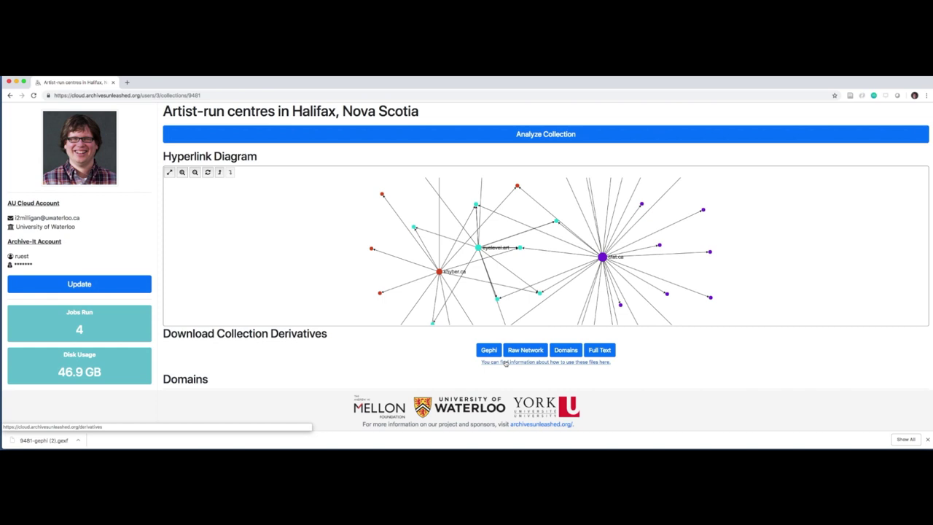
{"action": "scroll", "coordinate": [773, 355], "scroll_direction": "up", "scroll_amount": 2}
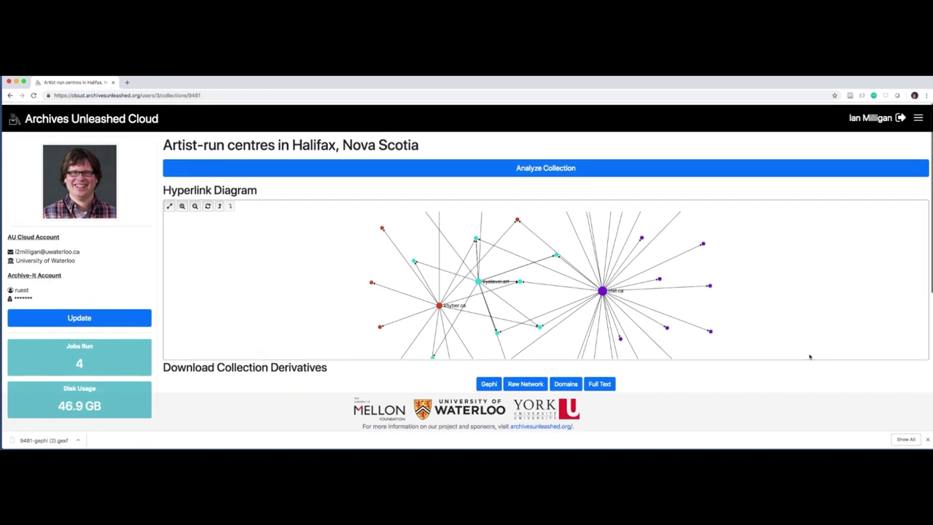
{"action": "left_click", "coordinate": [919, 117]}
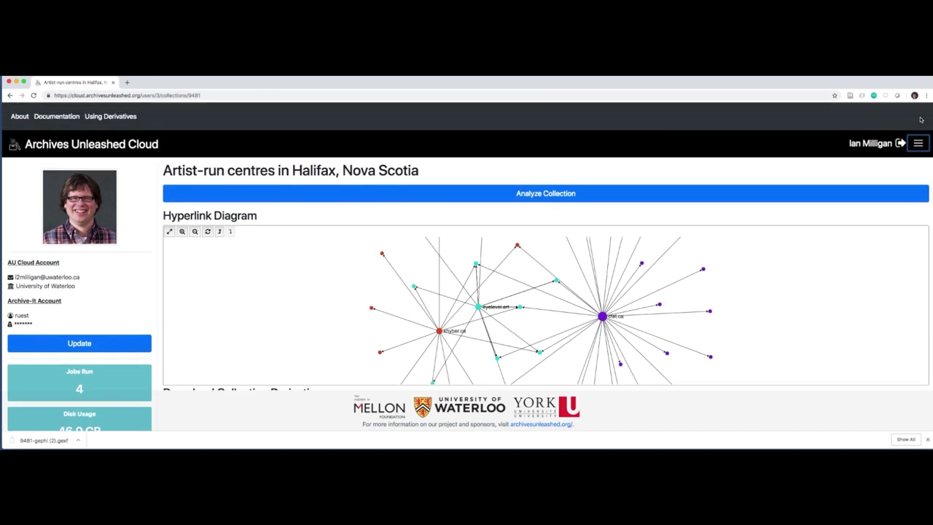
{"action": "left_click", "coordinate": [105, 117]}
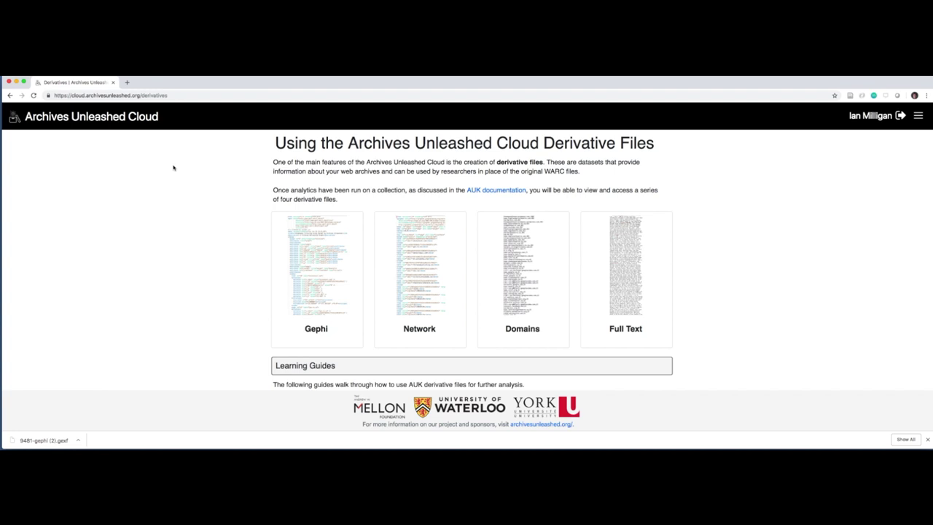
Open the Gephi, full-text filtering and Text Analysis Part One tutorials in new tabs
{"action": "scroll", "coordinate": [182, 170], "scroll_direction": "down", "scroll_amount": 8}
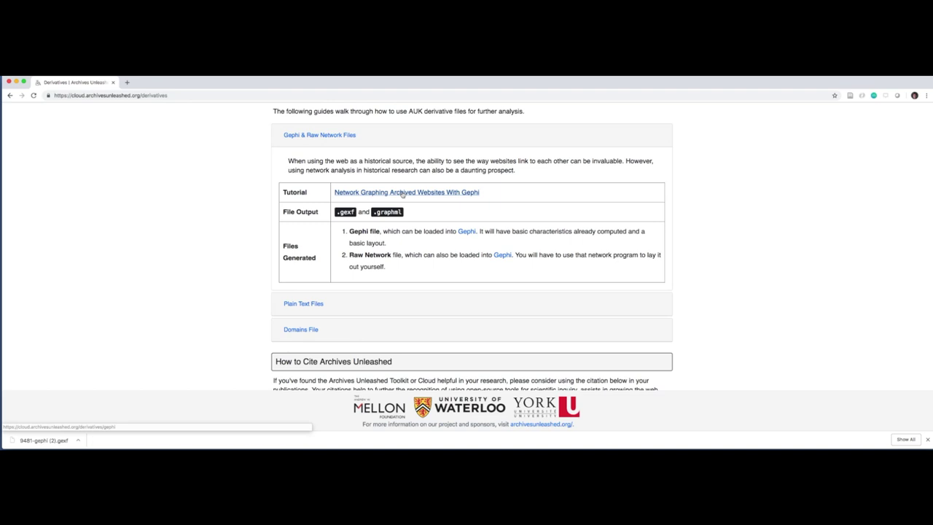
{"action": "right_click", "coordinate": [410, 196]}
{"action": "left_click", "coordinate": [413, 195]}
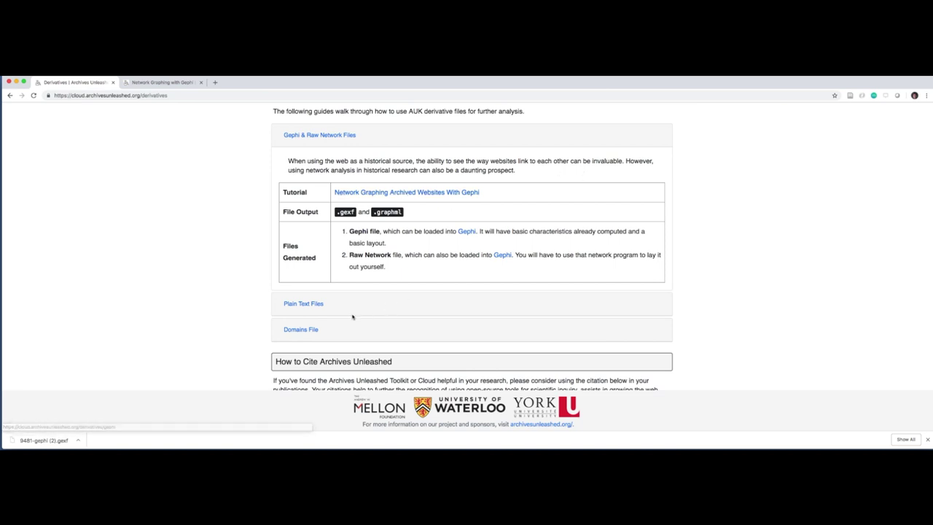
{"action": "left_click", "coordinate": [307, 306]}
{"action": "scroll", "coordinate": [456, 316], "scroll_direction": "down", "scroll_amount": 6}
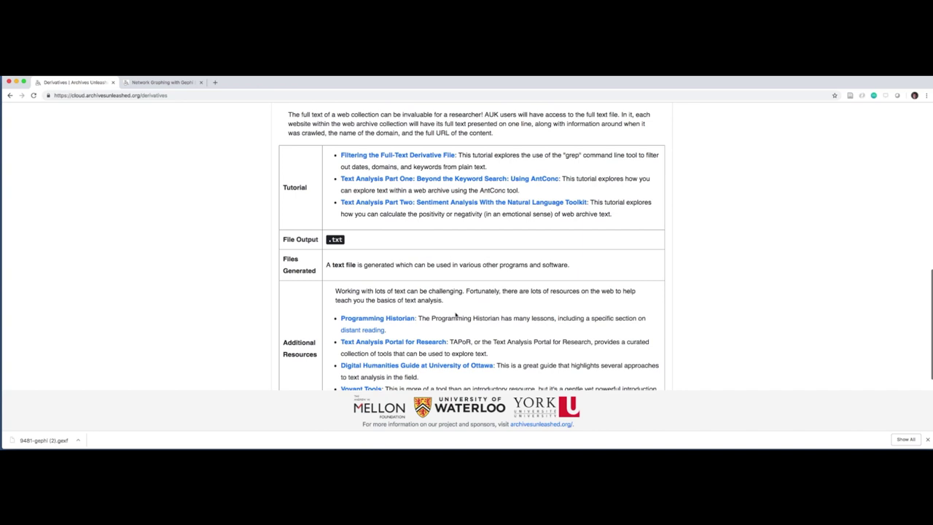
{"action": "scroll", "coordinate": [456, 316], "scroll_direction": "up", "scroll_amount": 1}
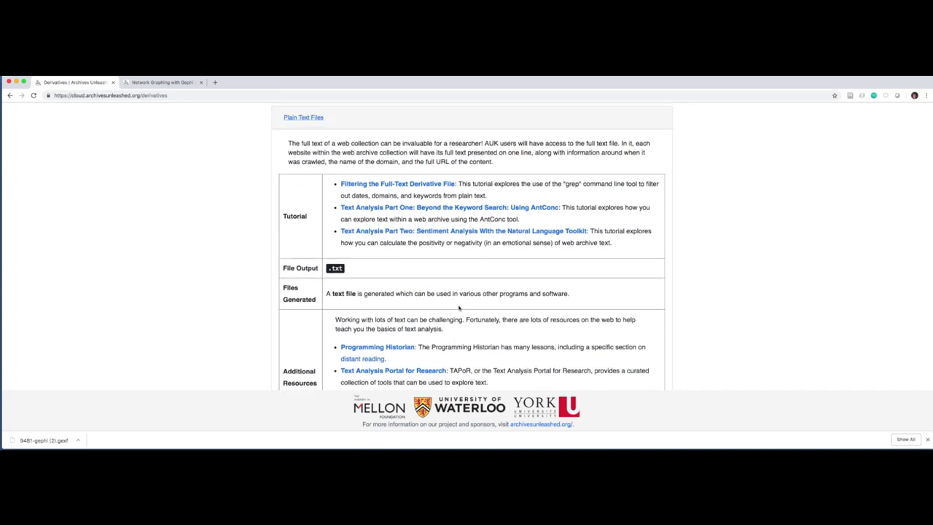
{"action": "right_click", "coordinate": [433, 184]}
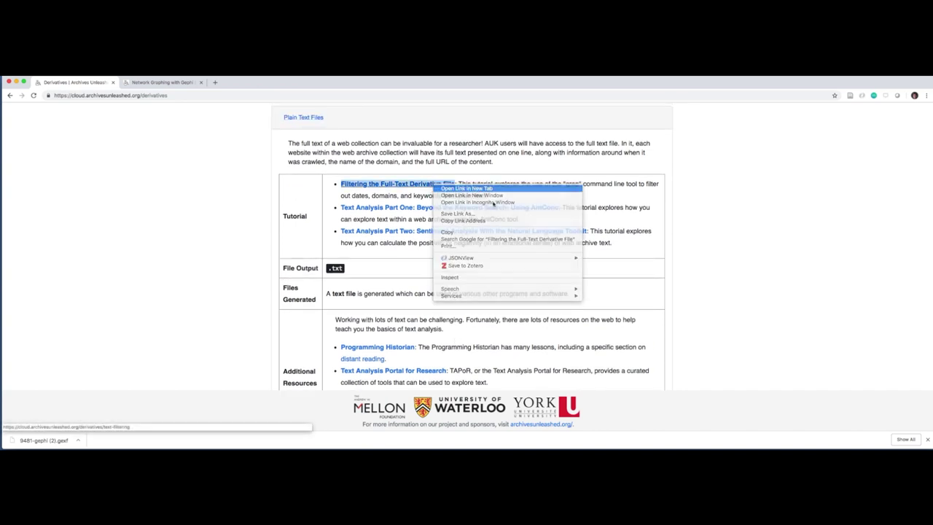
{"action": "left_click", "coordinate": [448, 187]}
{"action": "right_click", "coordinate": [531, 209]}
{"action": "left_click", "coordinate": [533, 212]}
Expand the Domains File guide and open the domains-count tutorial in a new tab
{"action": "scroll", "coordinate": [396, 282], "scroll_direction": "down", "scroll_amount": 3}
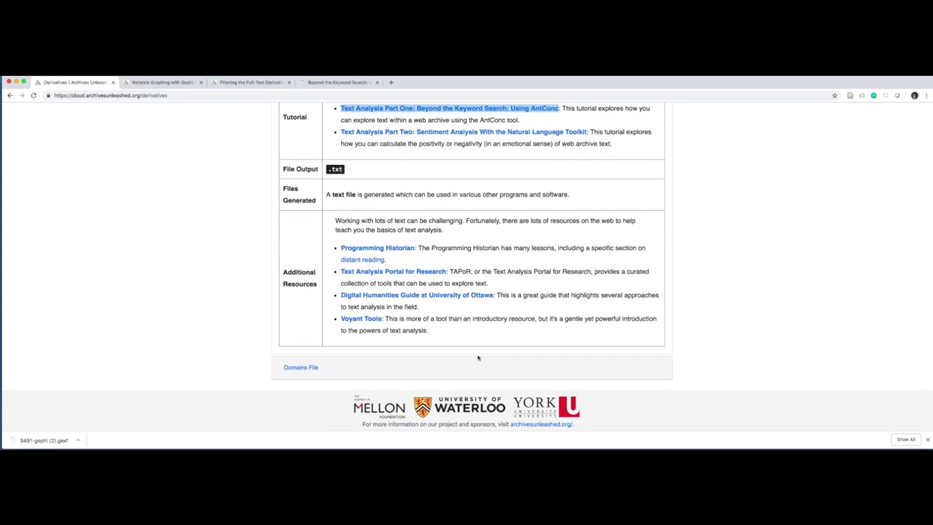
{"action": "scroll", "coordinate": [456, 328], "scroll_direction": "down", "scroll_amount": 2}
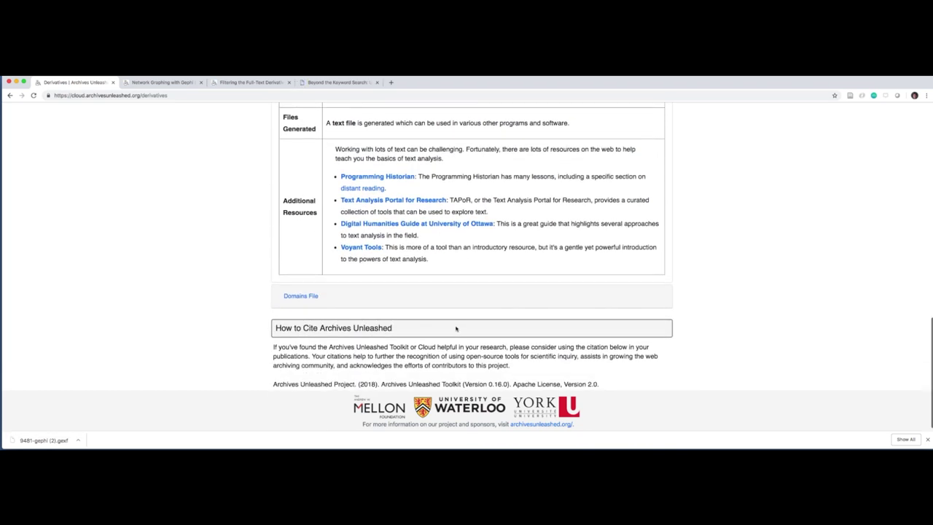
{"action": "left_click", "coordinate": [287, 299]}
{"action": "scroll", "coordinate": [420, 265], "scroll_direction": "down", "scroll_amount": 3}
{"action": "right_click", "coordinate": [420, 266]}
{"action": "key", "text": "Escape"}
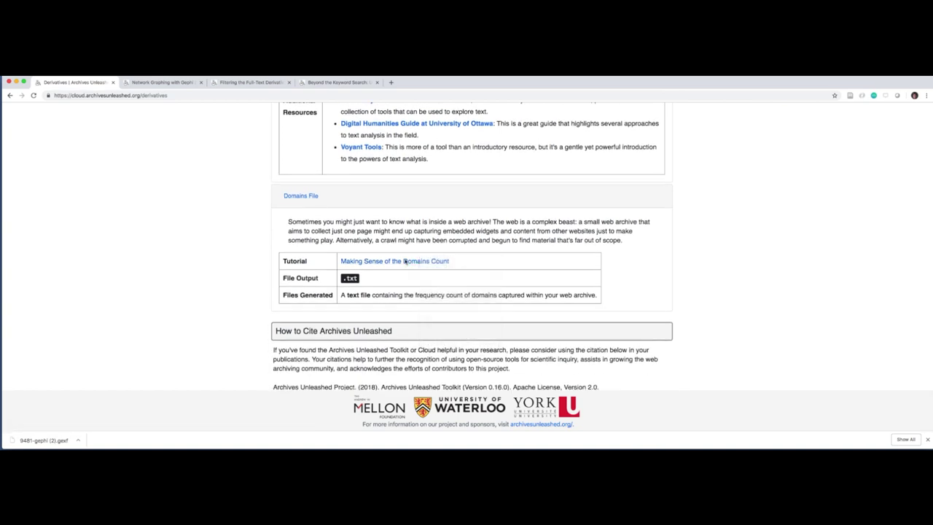
{"action": "right_click", "coordinate": [405, 260]}
{"action": "left_click", "coordinate": [431, 262]}
{"action": "scroll", "coordinate": [417, 263], "scroll_direction": "up", "scroll_amount": 1}
{"action": "scroll", "coordinate": [420, 264], "scroll_direction": "up", "scroll_amount": 15}
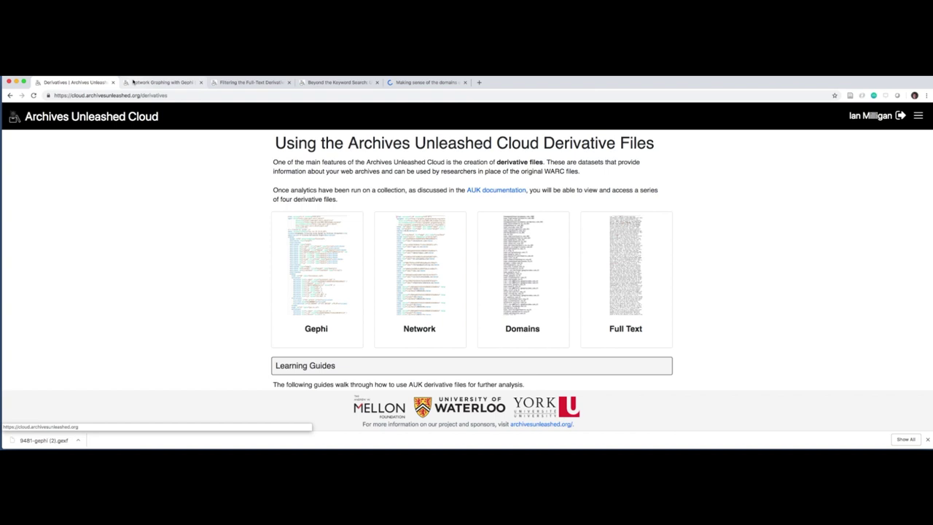
Read through the Gephi tutorial's loading and graph-exploration examples
{"action": "left_click", "coordinate": [132, 82]}
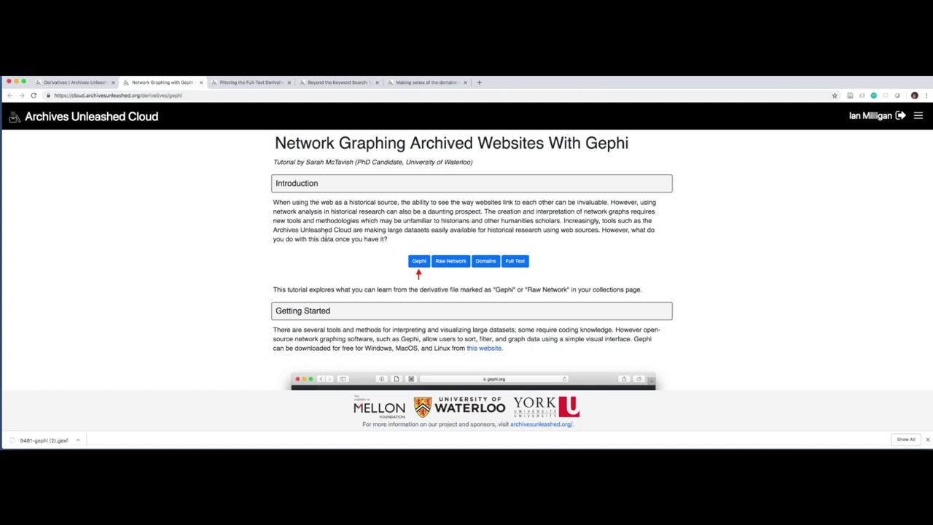
{"action": "scroll", "coordinate": [352, 202], "scroll_direction": "down", "scroll_amount": 1}
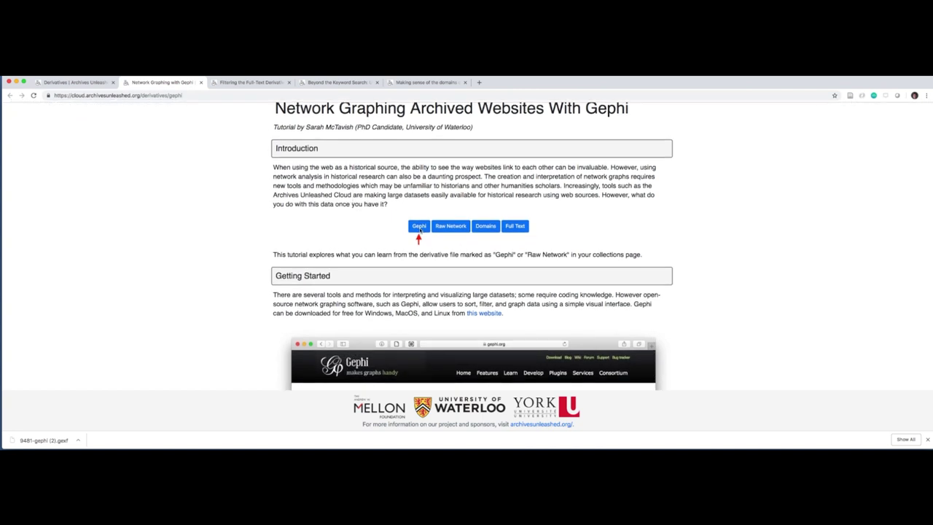
{"action": "scroll", "coordinate": [420, 229], "scroll_direction": "down", "scroll_amount": 7}
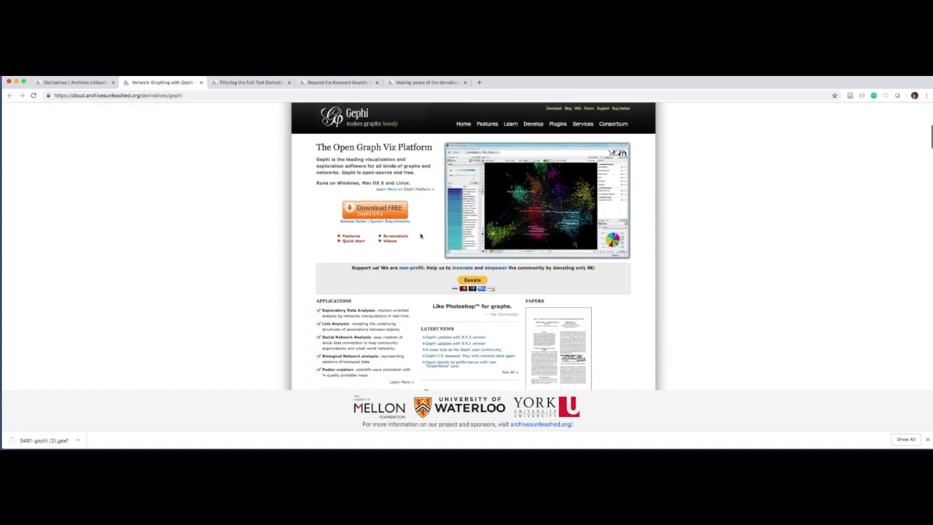
{"action": "scroll", "coordinate": [420, 236], "scroll_direction": "down", "scroll_amount": 15}
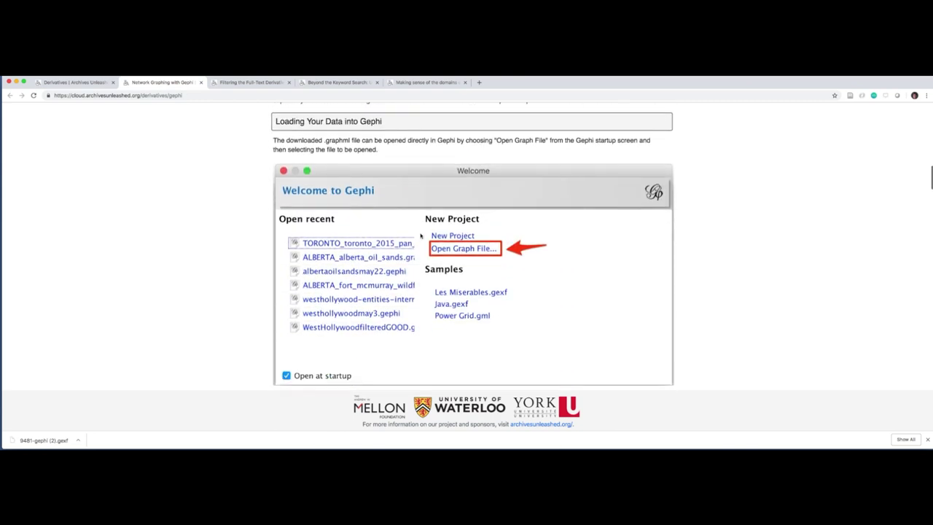
{"action": "scroll", "coordinate": [421, 236], "scroll_direction": "down", "scroll_amount": 20}
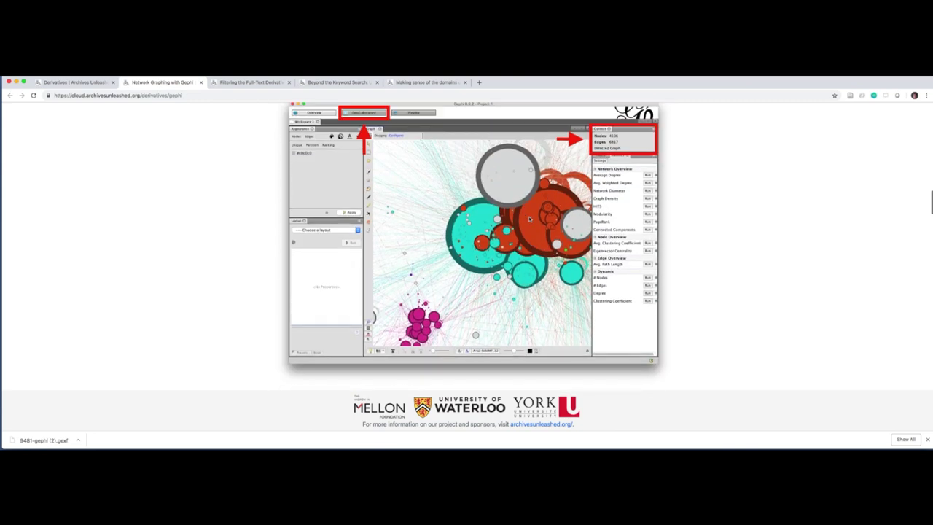
{"action": "scroll", "coordinate": [530, 218], "scroll_direction": "down", "scroll_amount": 1}
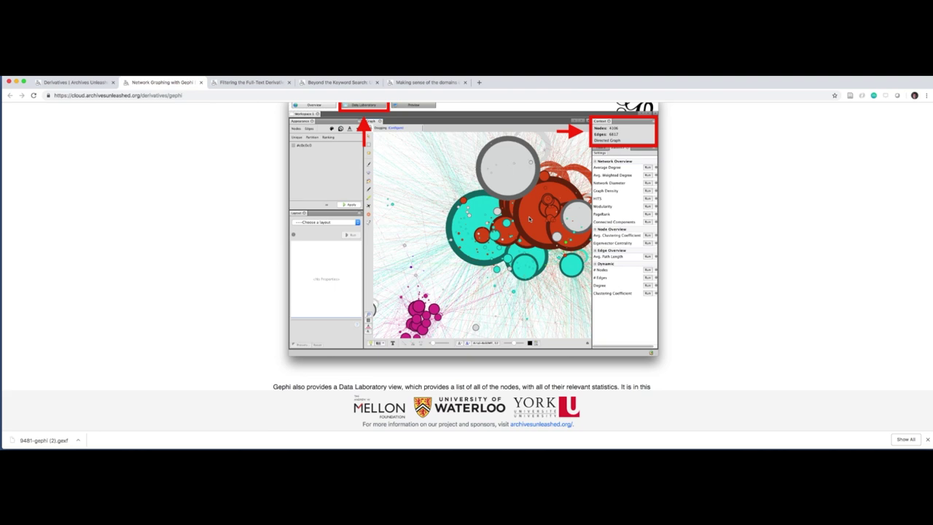
{"action": "scroll", "coordinate": [530, 219], "scroll_direction": "down", "scroll_amount": 15}
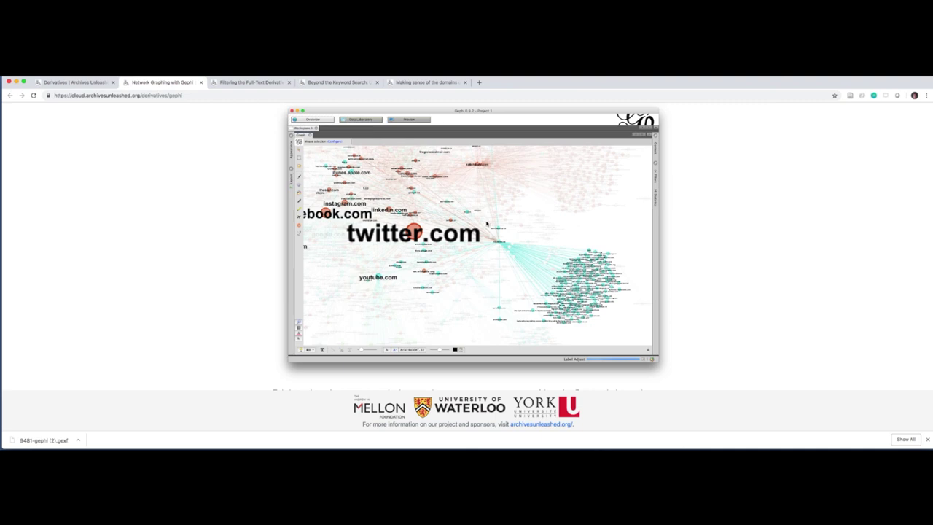
Skim the Filtering the Full-Text Derivative tutorial
{"action": "left_click", "coordinate": [250, 82]}
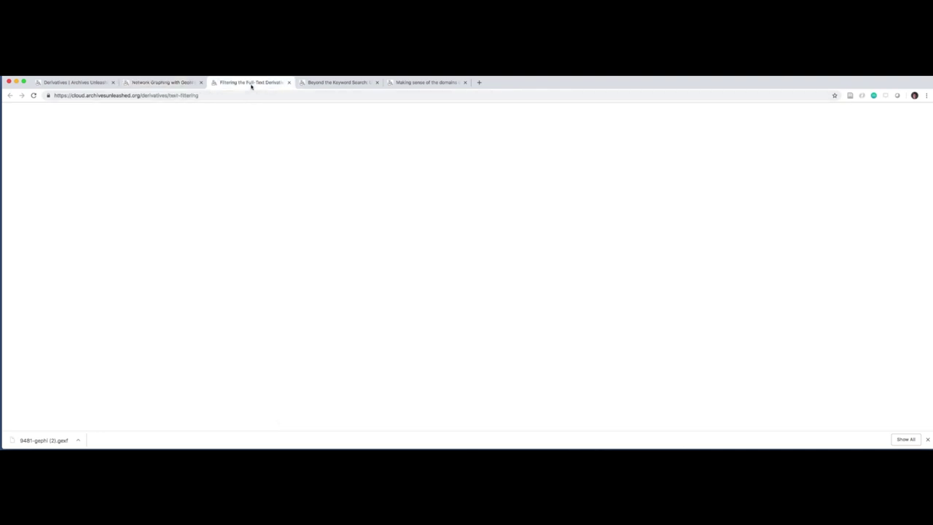
{"action": "scroll", "coordinate": [390, 293], "scroll_direction": "down", "scroll_amount": 12}
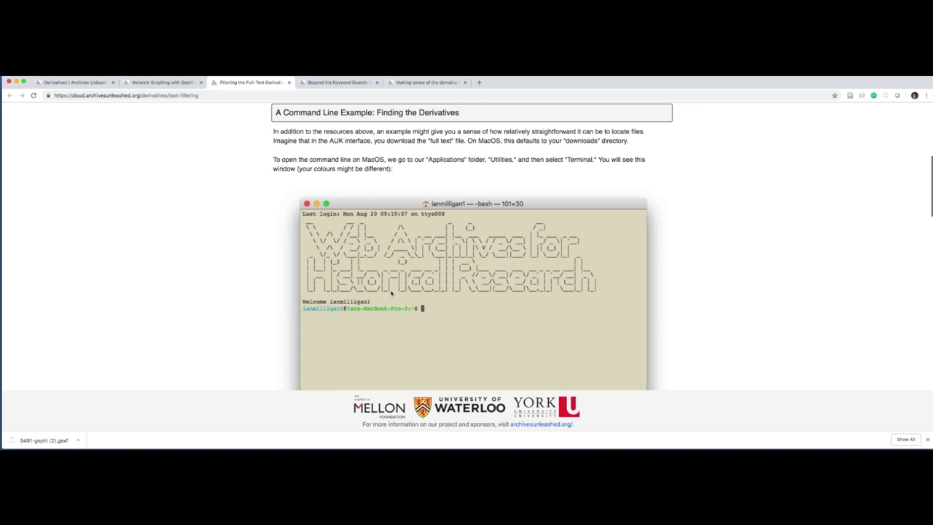
{"action": "scroll", "coordinate": [391, 293], "scroll_direction": "down", "scroll_amount": 12}
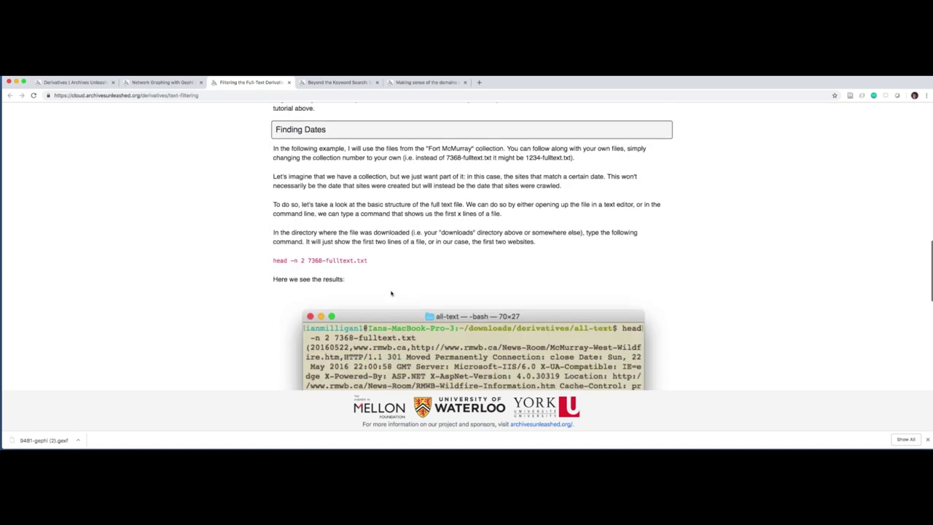
{"action": "scroll", "coordinate": [391, 293], "scroll_direction": "down", "scroll_amount": 10}
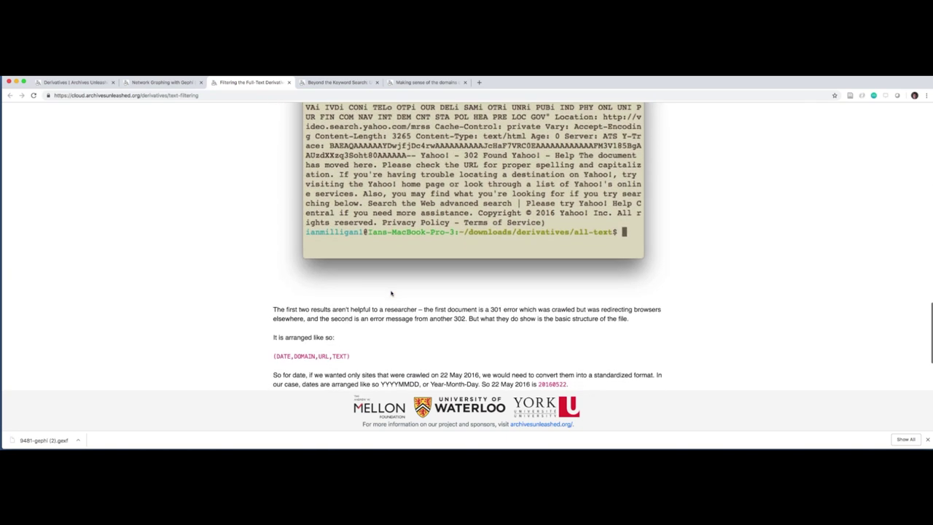
{"action": "scroll", "coordinate": [391, 294], "scroll_direction": "down", "scroll_amount": 7}
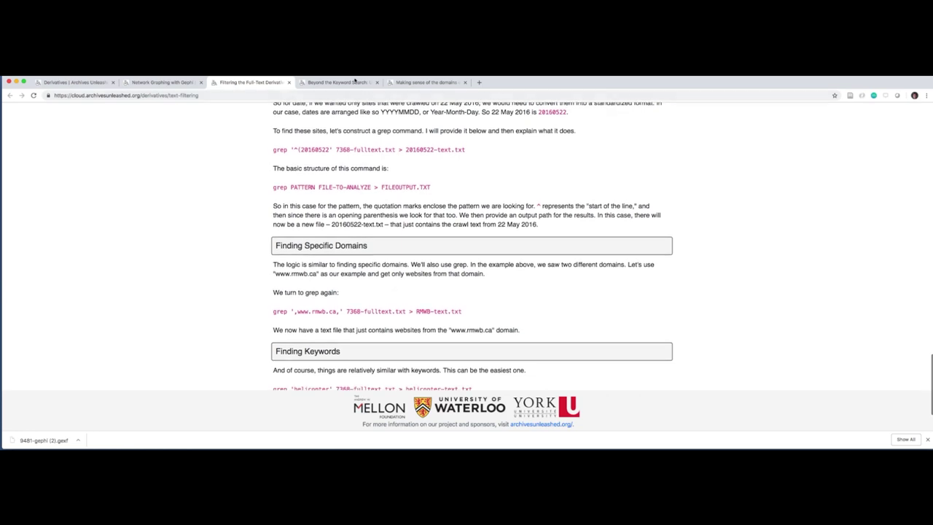
Move to the AntConc tutorial and find its 'oil sands' concordance example
{"action": "key", "text": "ctrl+Tab"}
{"action": "scroll", "coordinate": [416, 144], "scroll_direction": "down", "scroll_amount": 20}
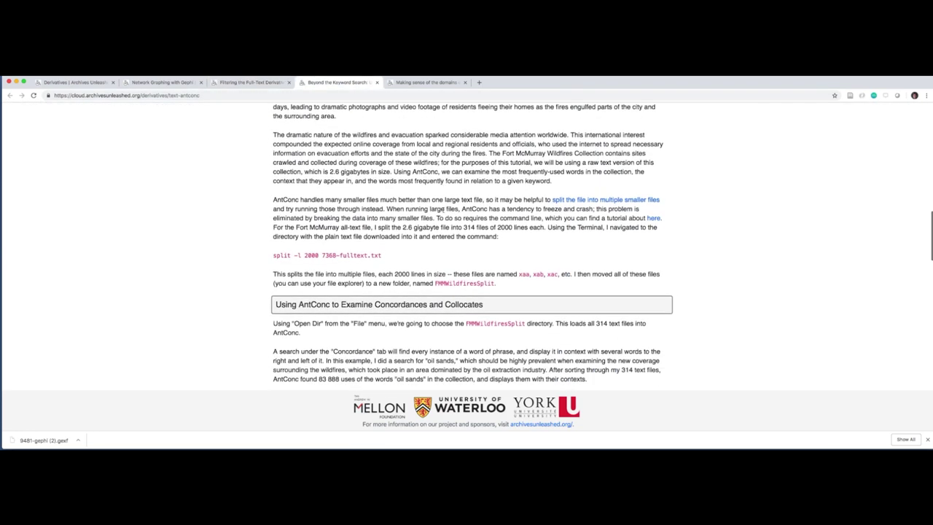
{"action": "scroll", "coordinate": [444, 212], "scroll_direction": "up", "scroll_amount": 3}
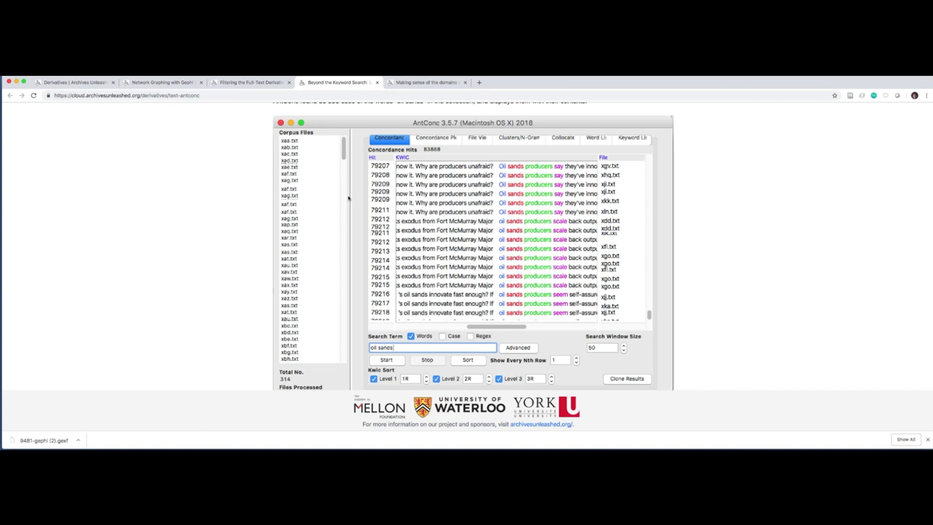
{"action": "scroll", "coordinate": [349, 198], "scroll_direction": "down", "scroll_amount": 1}
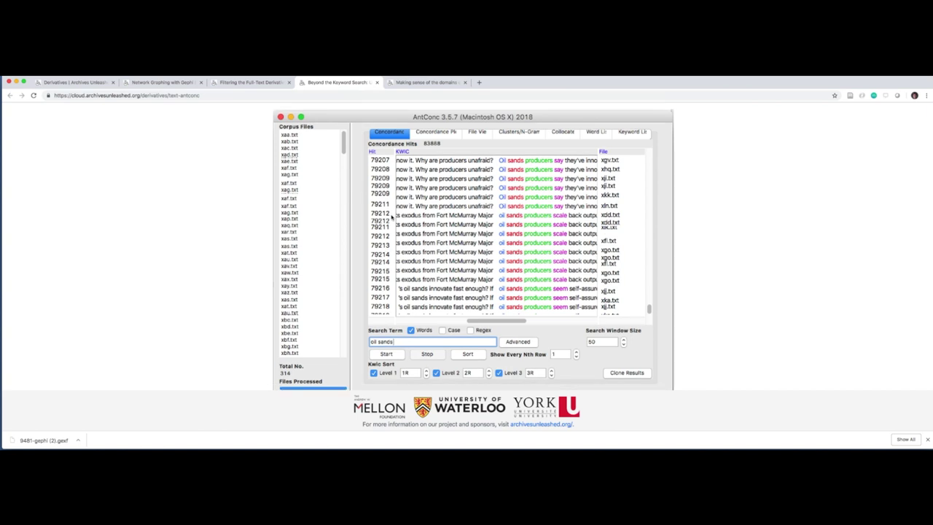
Review the domains-count tutorial's frequency table
{"action": "left_click", "coordinate": [418, 82]}
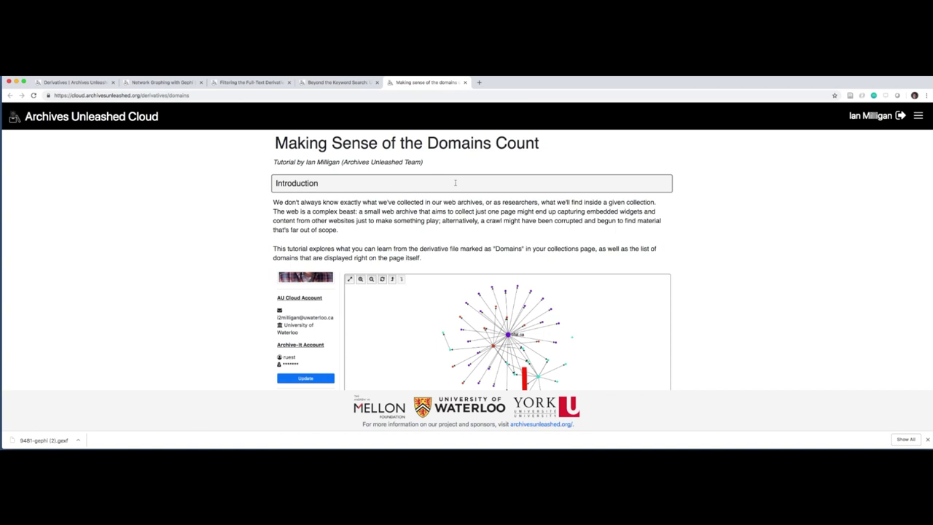
{"action": "scroll", "coordinate": [462, 237], "scroll_direction": "down", "scroll_amount": 3}
{"action": "scroll", "coordinate": [462, 237], "scroll_direction": "down", "scroll_amount": 10}
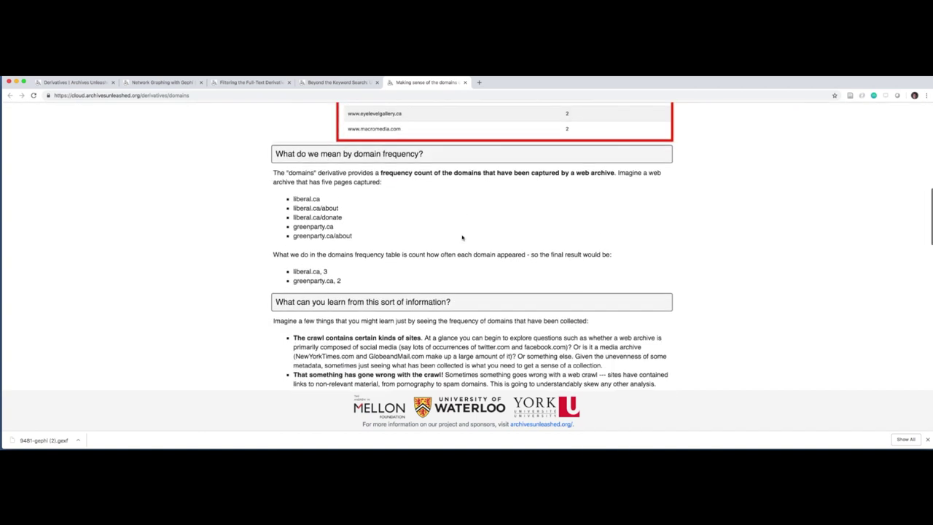
{"action": "scroll", "coordinate": [462, 237], "scroll_direction": "up", "scroll_amount": 5}
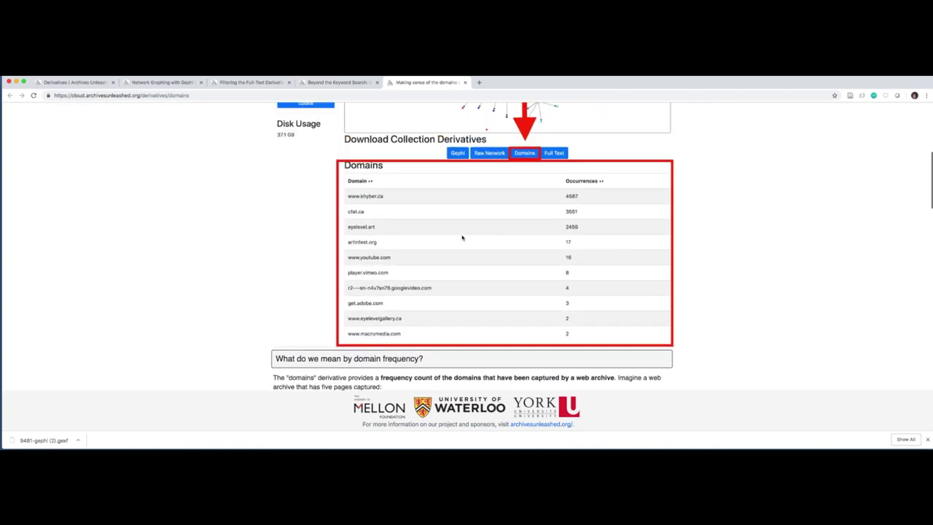
{"action": "scroll", "coordinate": [462, 237], "scroll_direction": "up", "scroll_amount": 10}
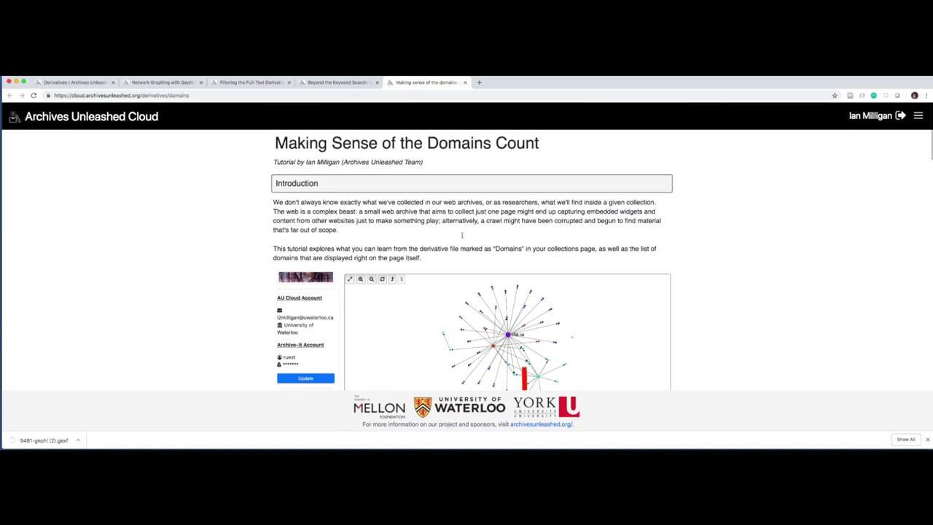
Return to the first tab and open the account's collections list
{"action": "left_click", "coordinate": [77, 82]}
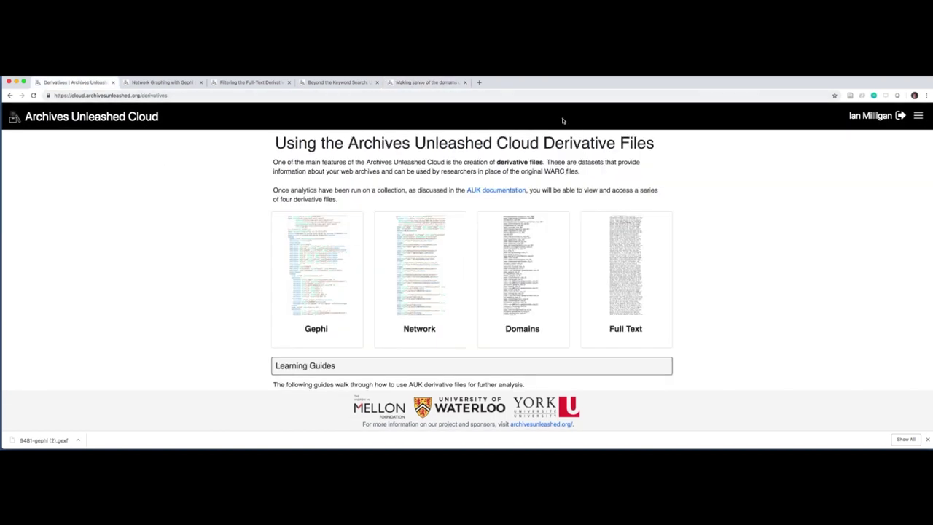
{"action": "left_click", "coordinate": [889, 116]}
{"action": "scroll", "coordinate": [336, 261], "scroll_direction": "down", "scroll_amount": 3}
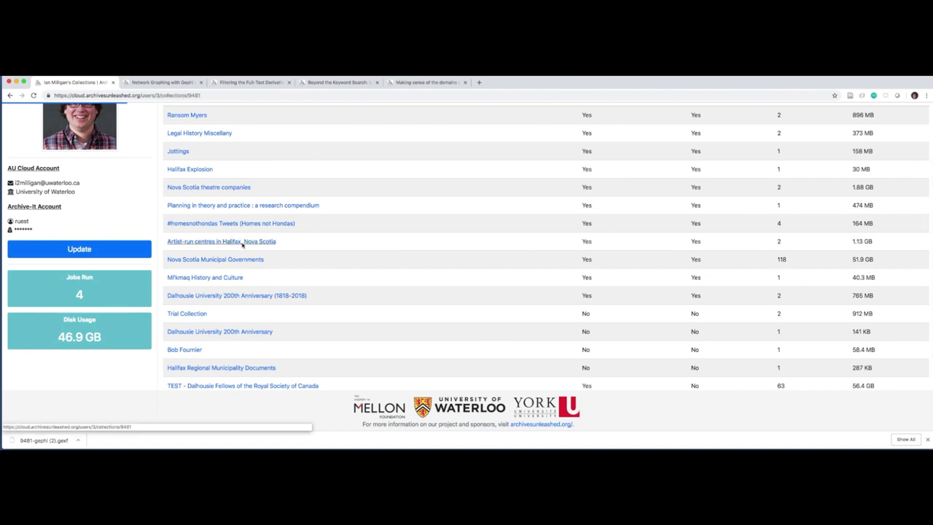
Open the 'Artist-run centres in Halifax, Nova Scotia' collection
{"action": "left_click", "coordinate": [241, 243]}
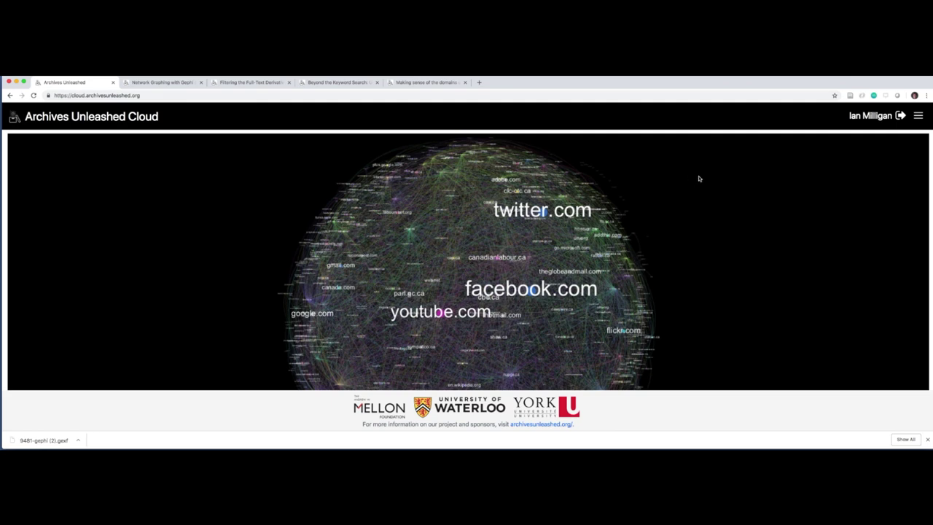
View the Documentation page, return home, then open the About page
{"action": "left_click", "coordinate": [920, 116]}
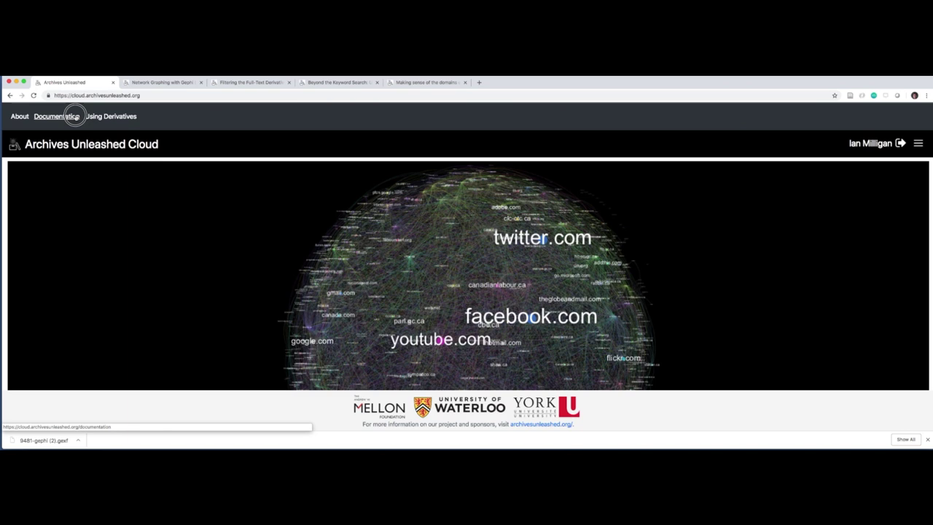
{"action": "left_click", "coordinate": [75, 117]}
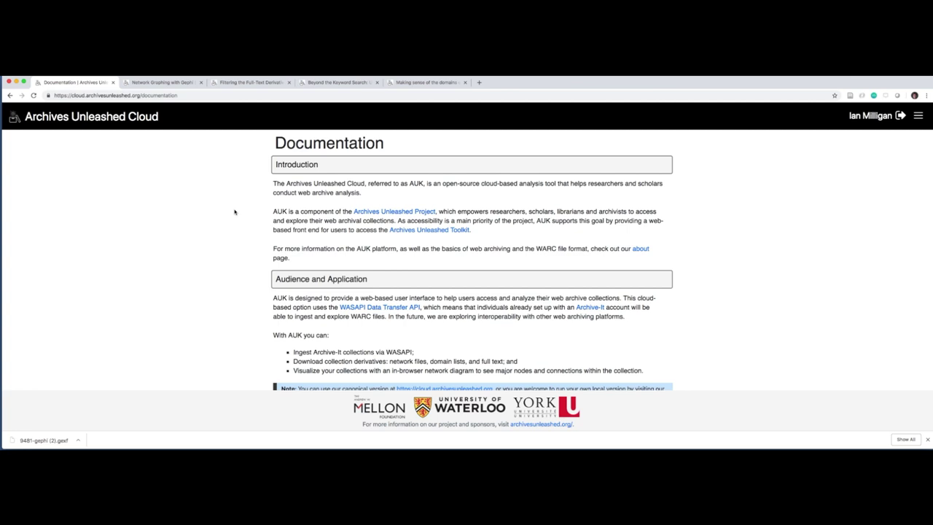
{"action": "left_click", "coordinate": [150, 117]}
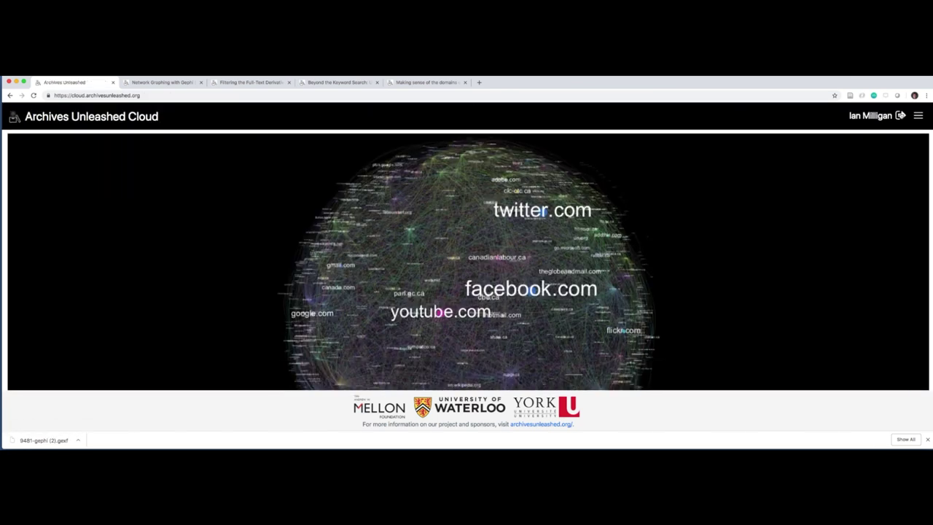
{"action": "left_click", "coordinate": [918, 115]}
{"action": "left_click", "coordinate": [21, 117]}
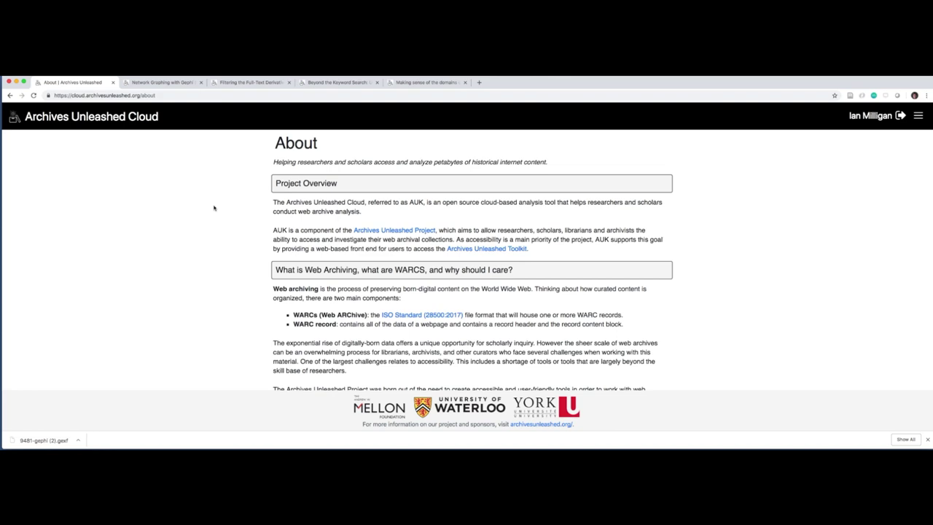
Load the Archives Unleashed Project website (archivesunleashed.org) in a new browser tab
{"action": "key", "text": "ctrl+t"}
{"action": "type", "text": "archivesunle"}
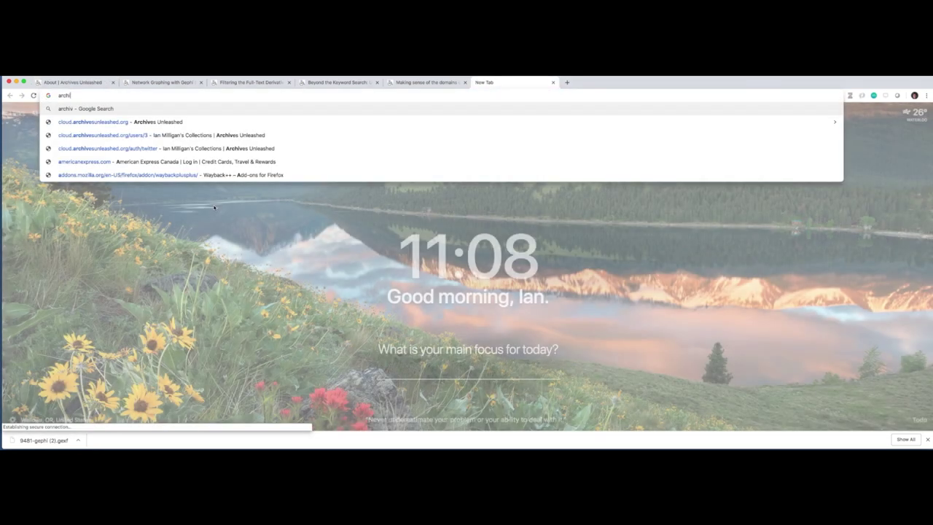
{"action": "type", "text": "ashed."}
{"action": "key", "text": "Return"}
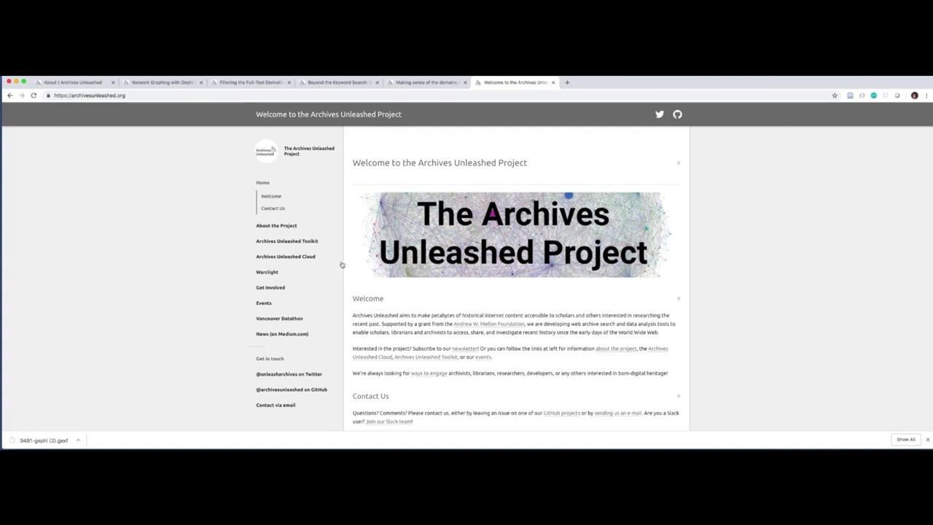
Visit the Archives Unleashed Toolkit and Vancouver Datathon pages, then return to the Welcome page
{"action": "left_click", "coordinate": [319, 245]}
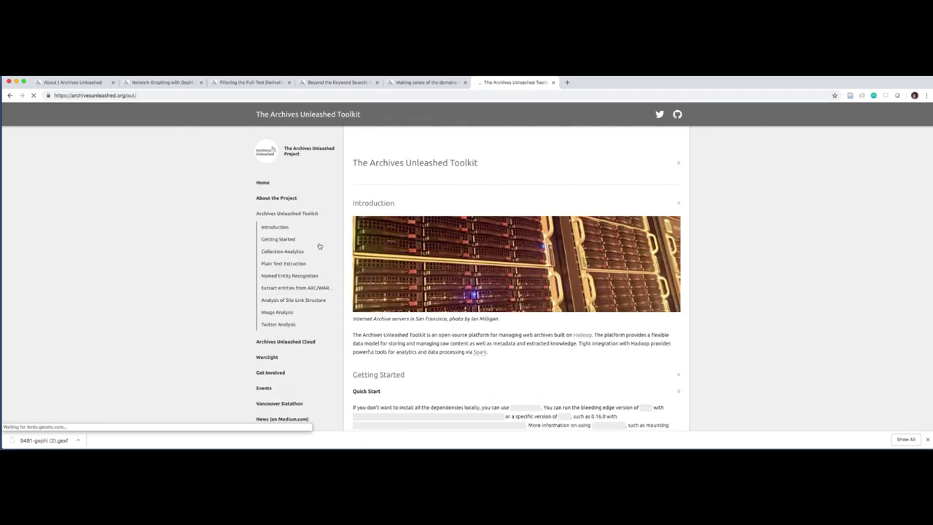
{"action": "scroll", "coordinate": [321, 362], "scroll_direction": "down", "scroll_amount": 1}
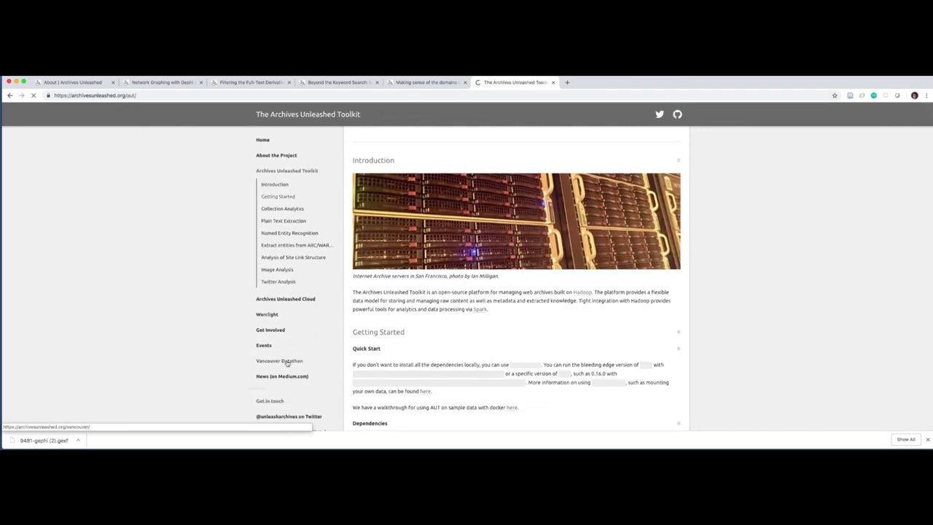
{"action": "left_click", "coordinate": [286, 362]}
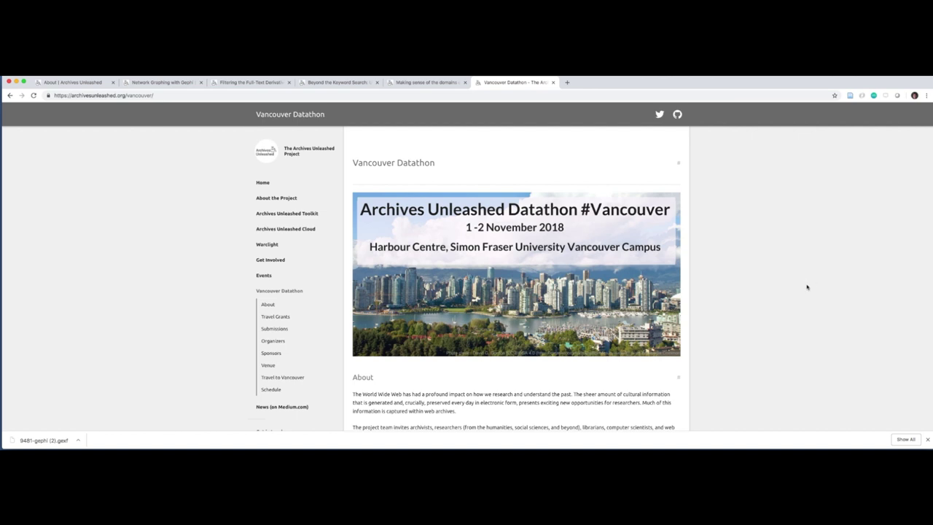
{"action": "left_click", "coordinate": [285, 154]}
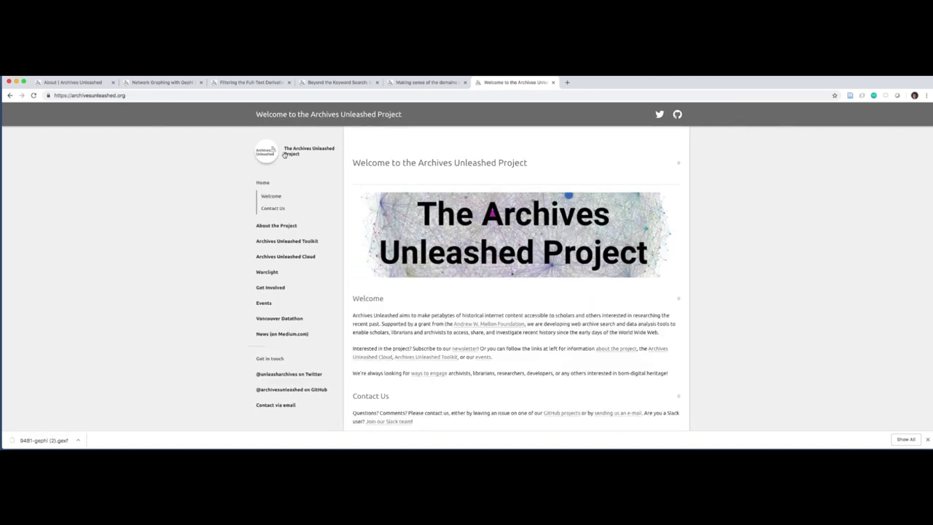